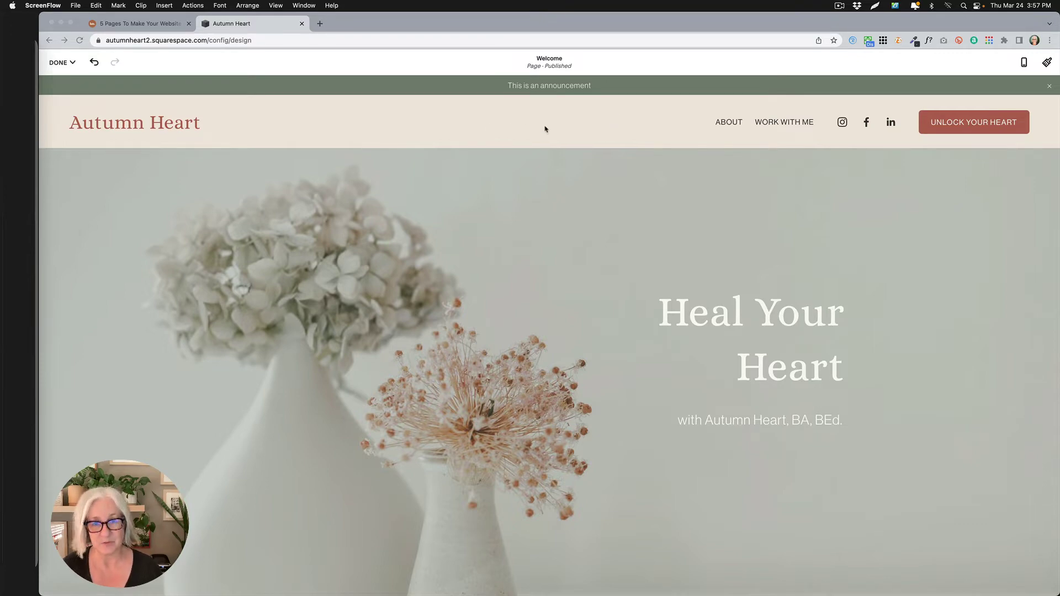
# Set the site header style to Dynamic so it overlays the hero image, then exit header editing.
pyautogui.click(596, 125)
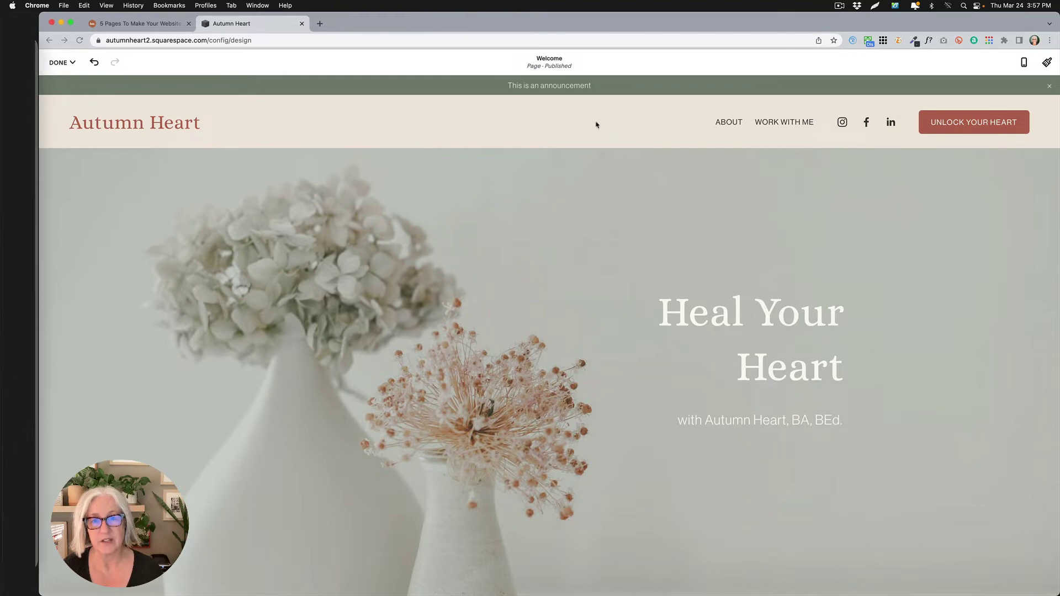
pyautogui.moveTo(547, 127)
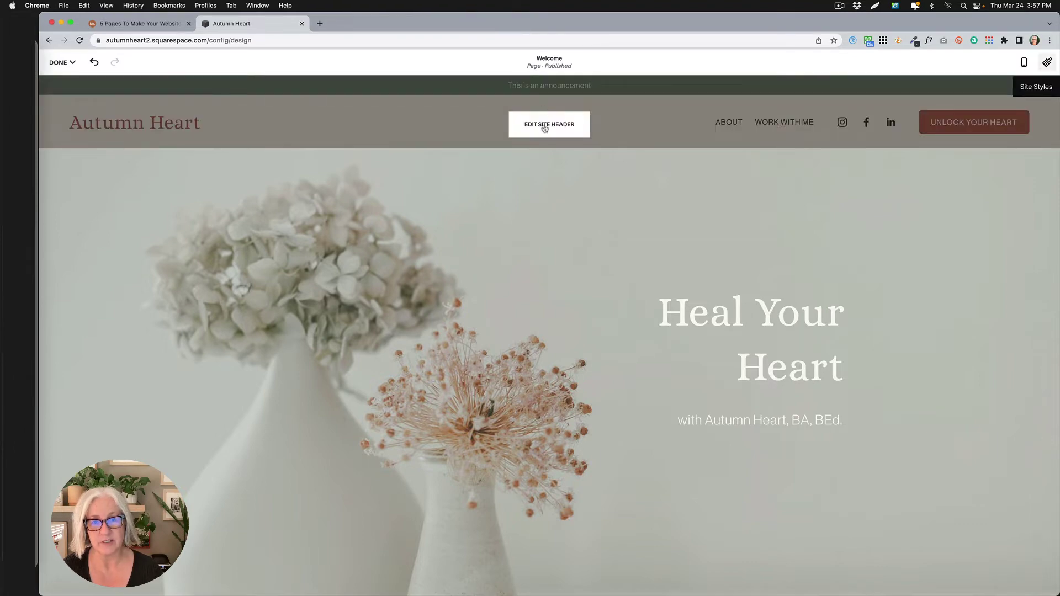
pyautogui.click(547, 127)
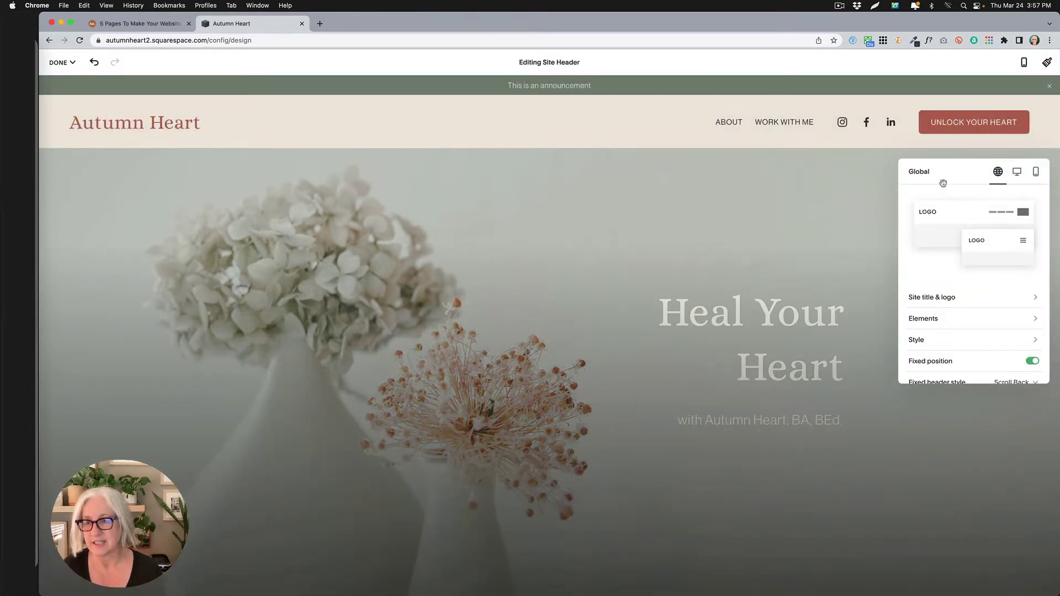
pyautogui.click(932, 340)
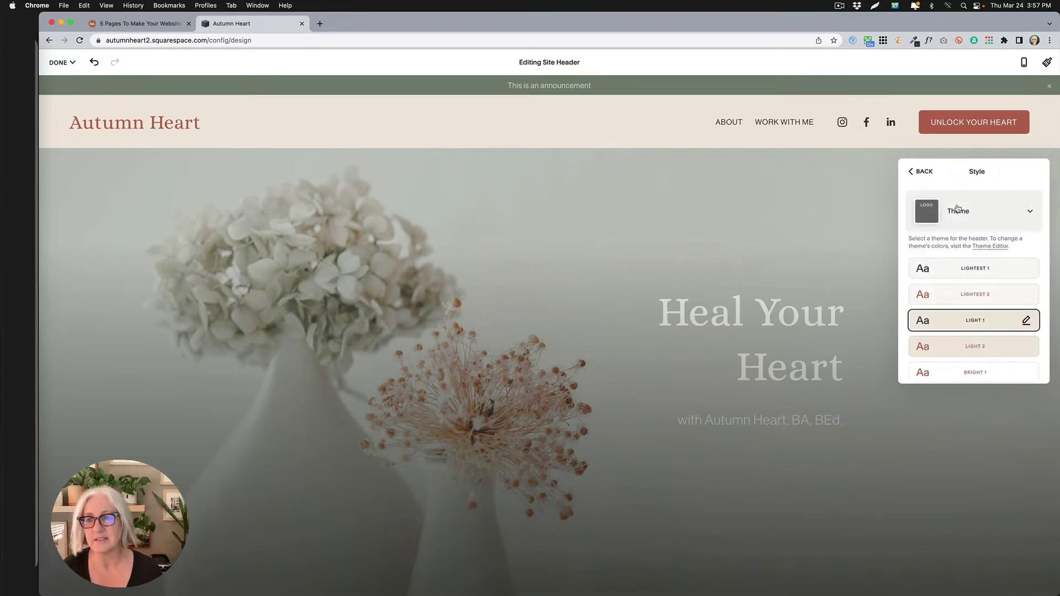
pyautogui.click(960, 215)
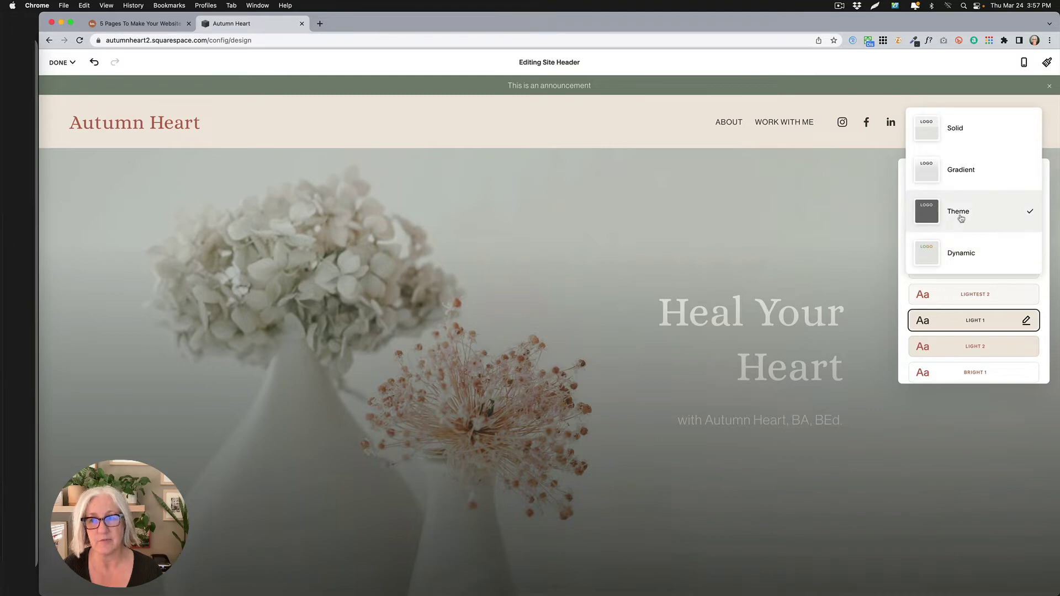
pyautogui.click(954, 256)
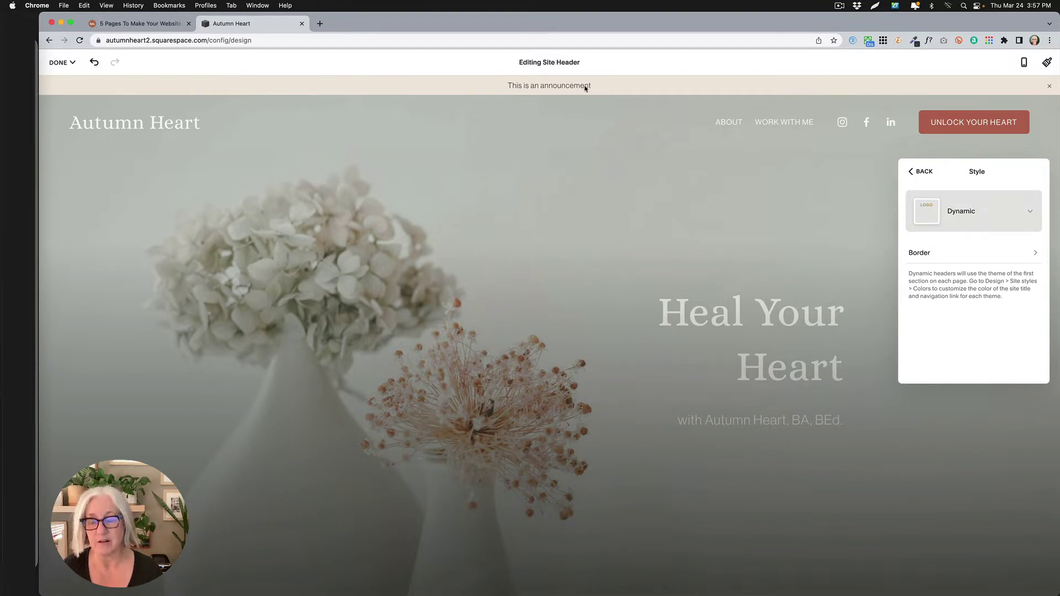
pyautogui.click(817, 209)
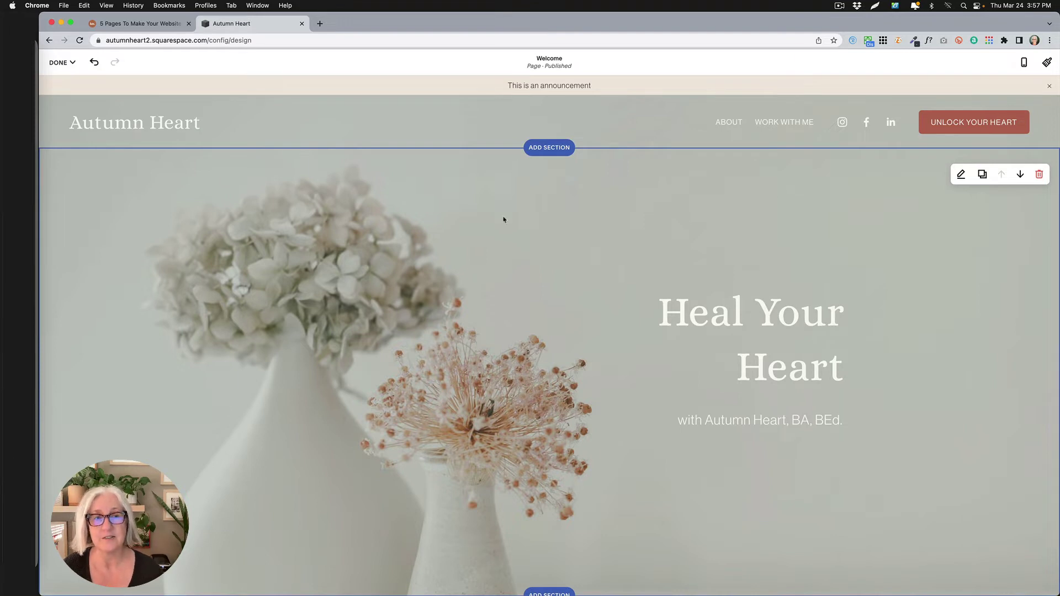
# In the Dark 1 theme colours, try a red site title and black navigation links, then reset both.
pyautogui.click(1048, 64)
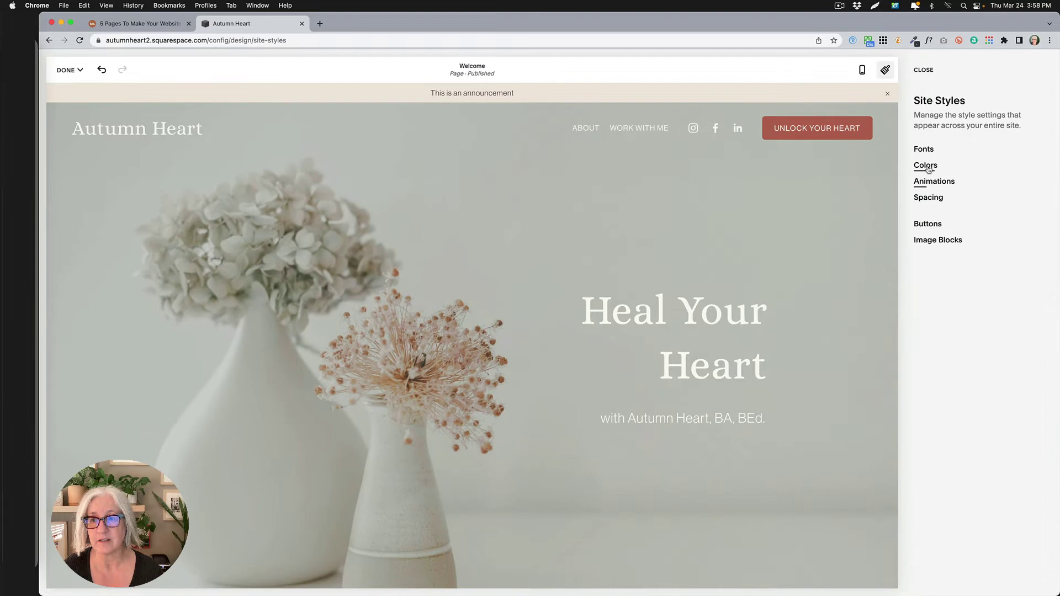
pyautogui.click(929, 169)
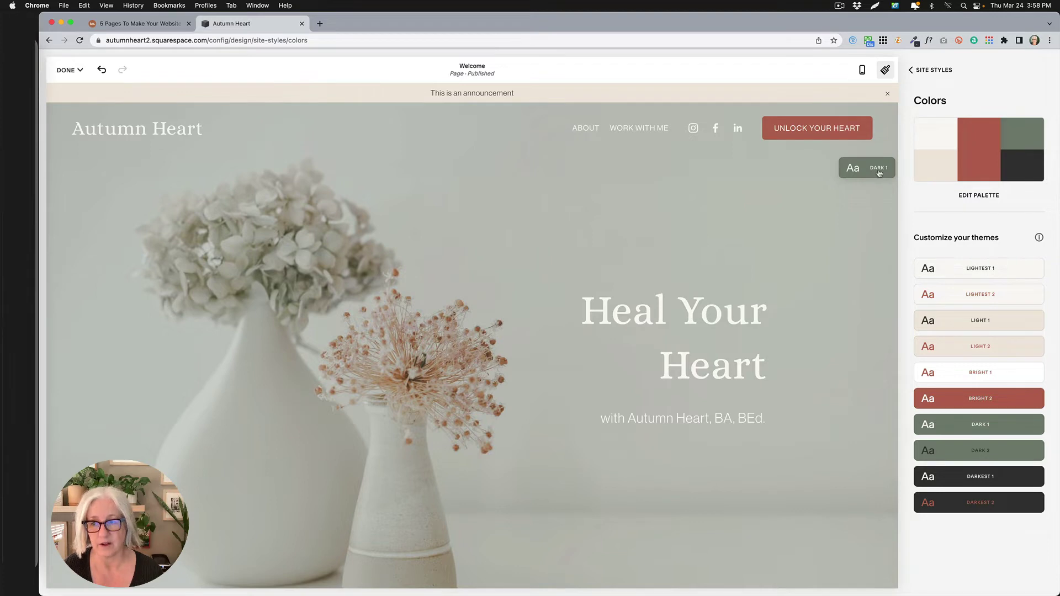
pyautogui.click(1032, 425)
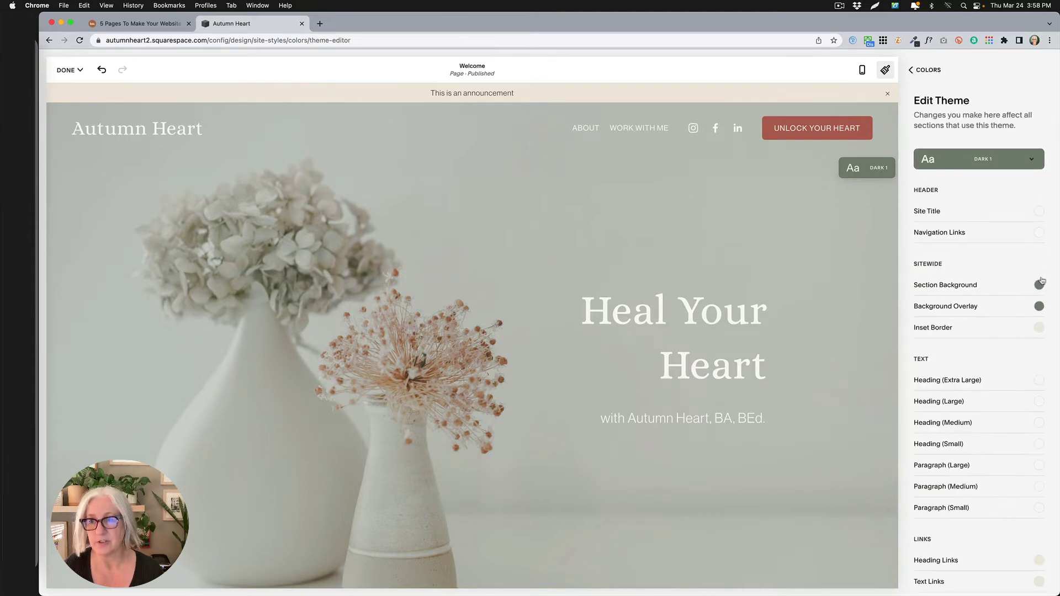
pyautogui.click(1039, 212)
pyautogui.click(979, 261)
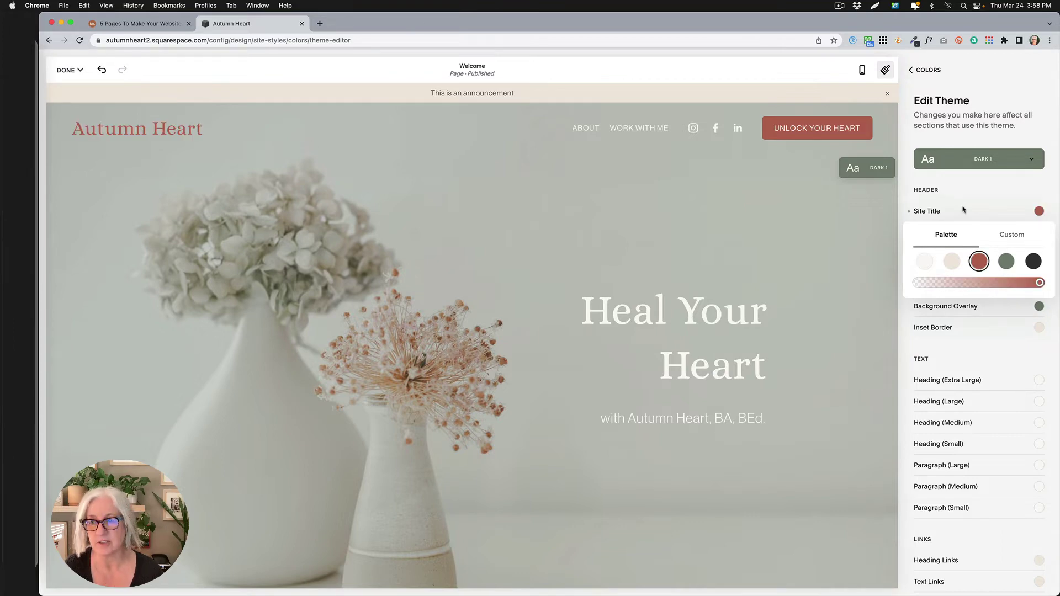
pyautogui.click(963, 209)
pyautogui.click(1039, 233)
pyautogui.click(1032, 284)
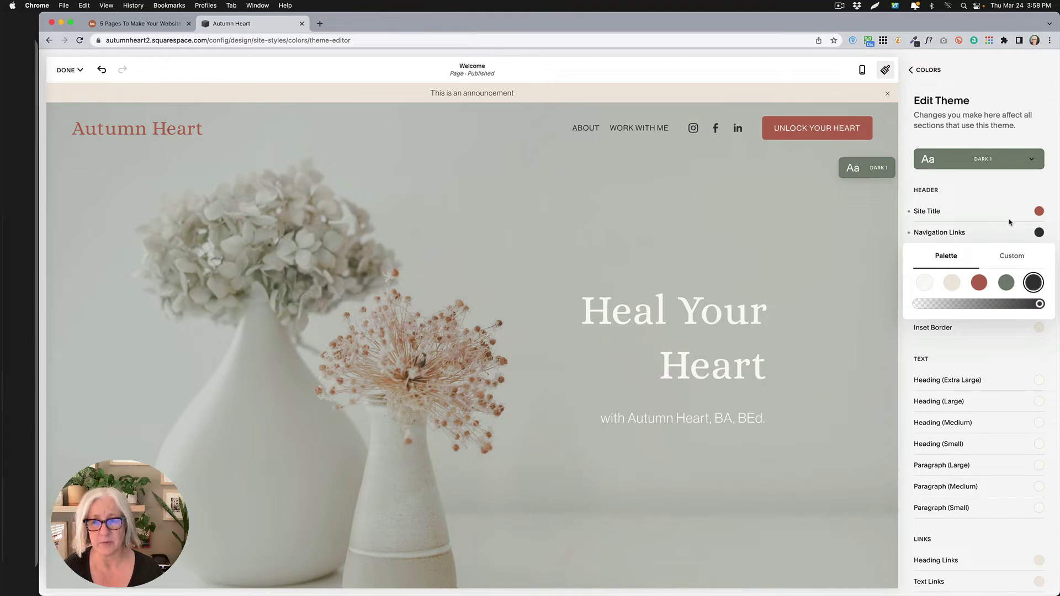
pyautogui.click(961, 223)
pyautogui.click(908, 212)
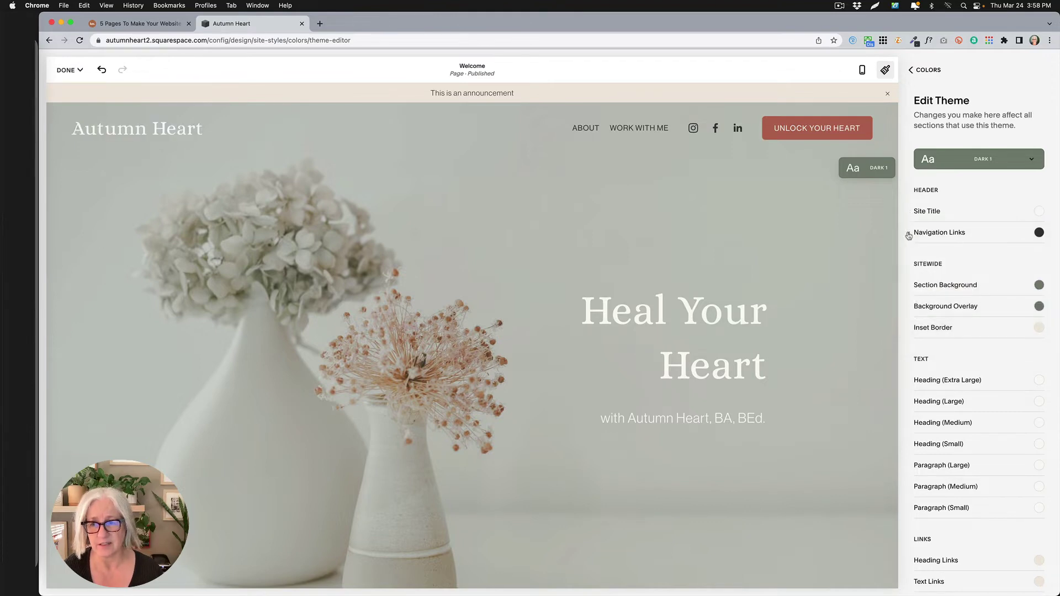
pyautogui.click(908, 233)
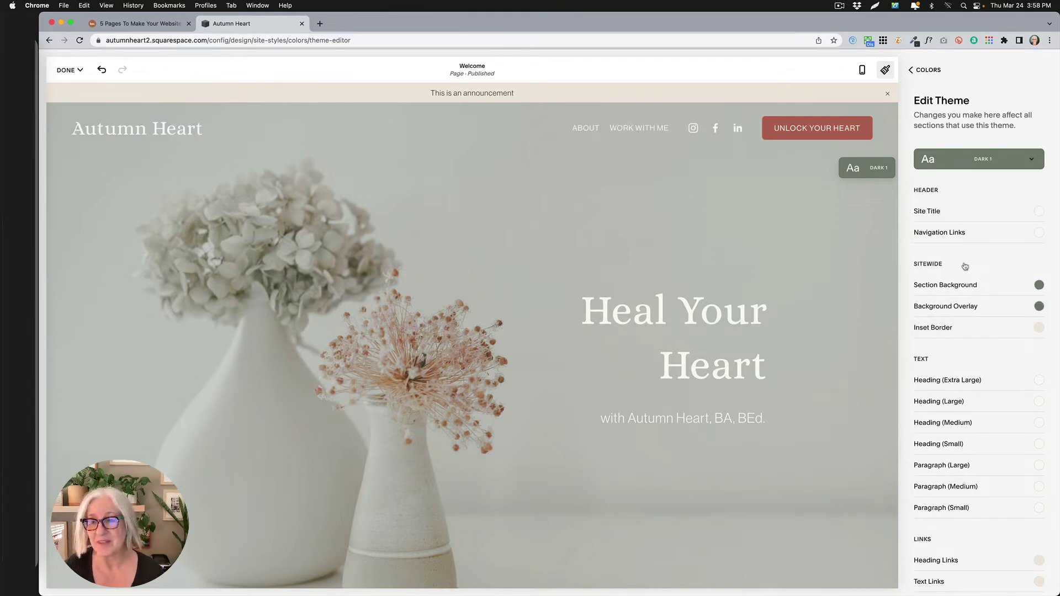
# Try a green button background for Dark 1, then undo it back to red.
pyautogui.scroll(-2, 963, 279)
pyautogui.scroll(-8, 972, 274)
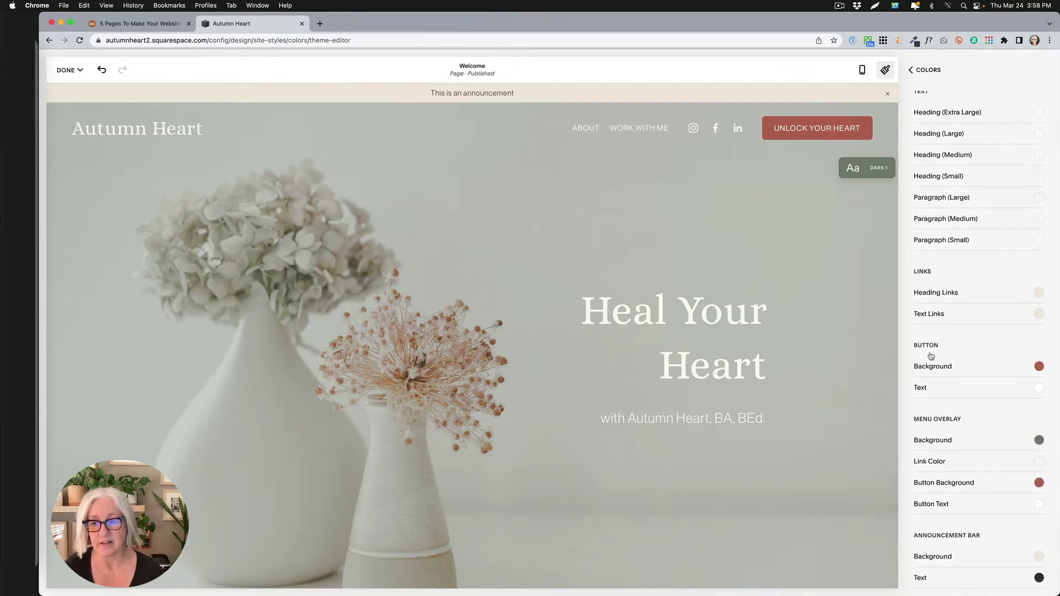
pyautogui.click(1039, 366)
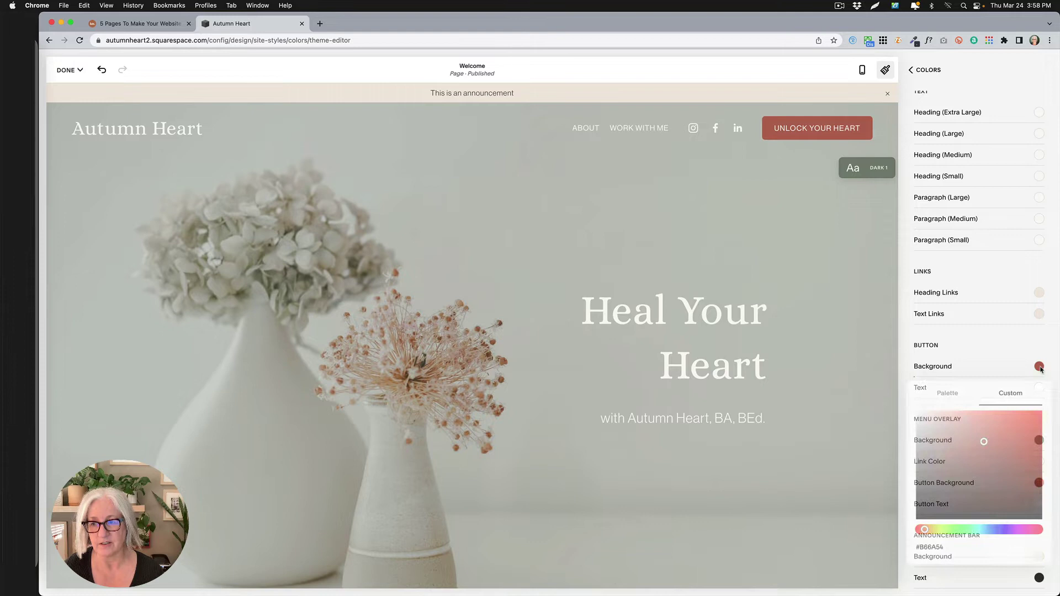
pyautogui.click(961, 395)
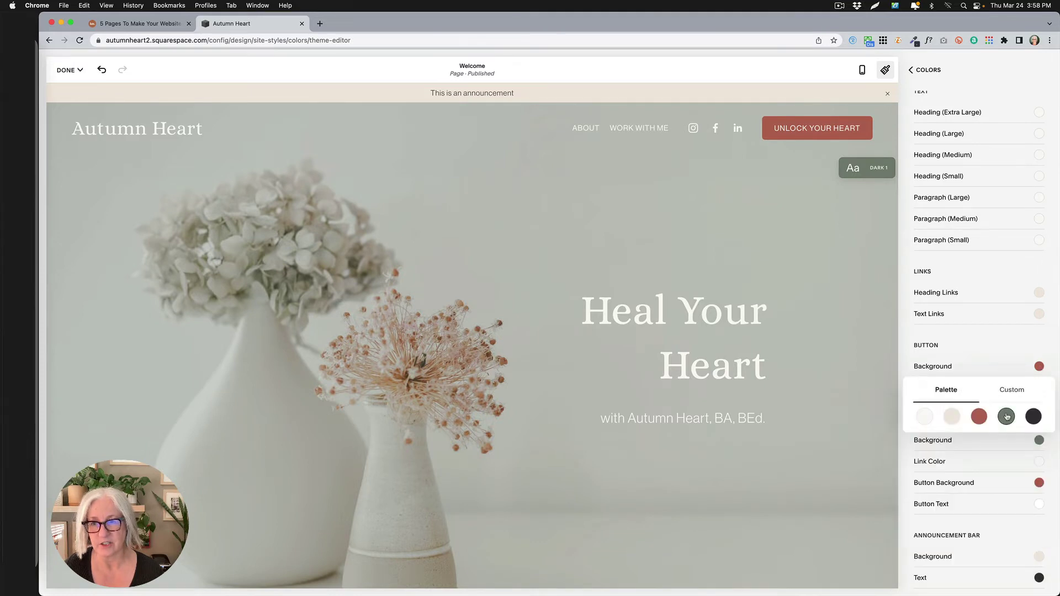
pyautogui.click(1007, 417)
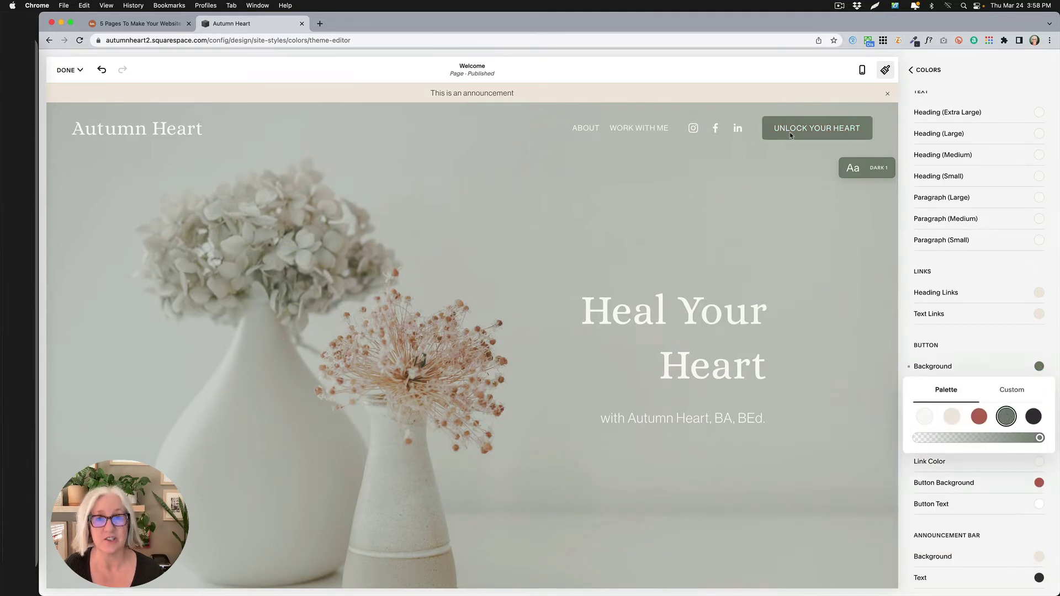
pyautogui.click(943, 369)
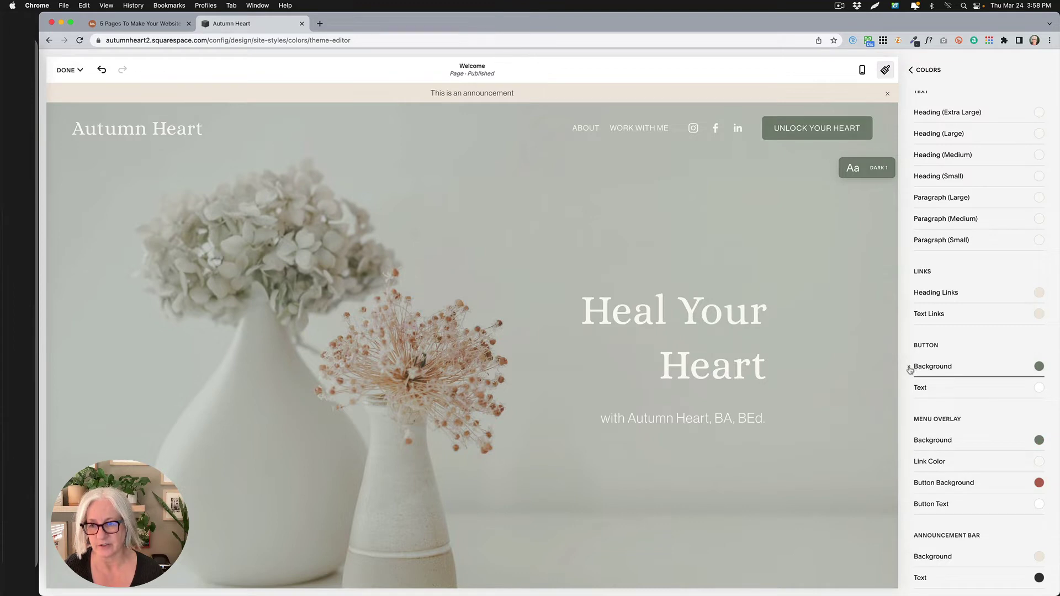
pyautogui.press('super+z')
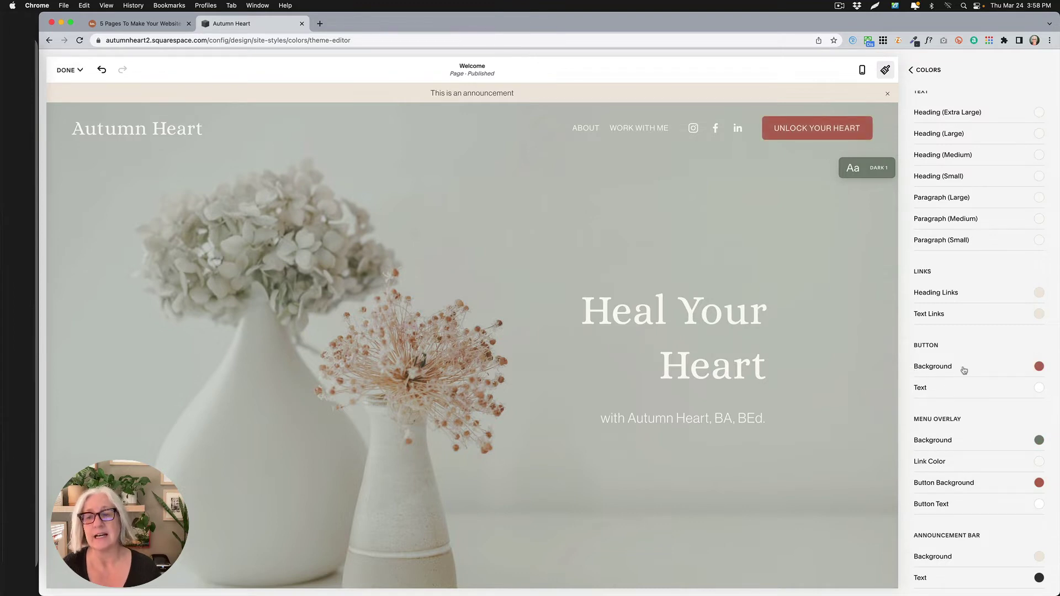
pyautogui.scroll(-2, 966, 370)
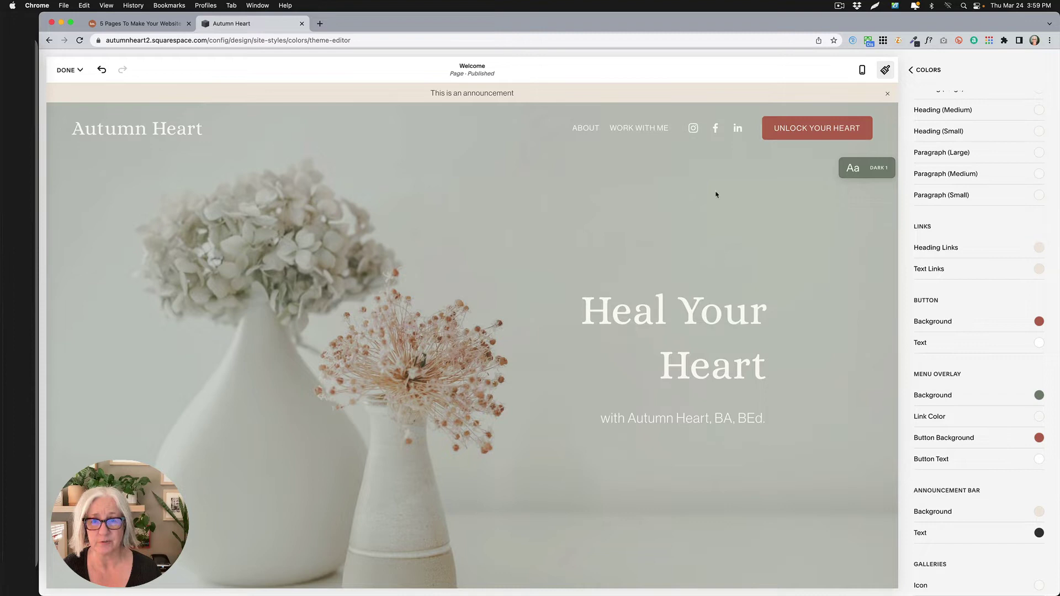
pyautogui.scroll(-1, 663, 166)
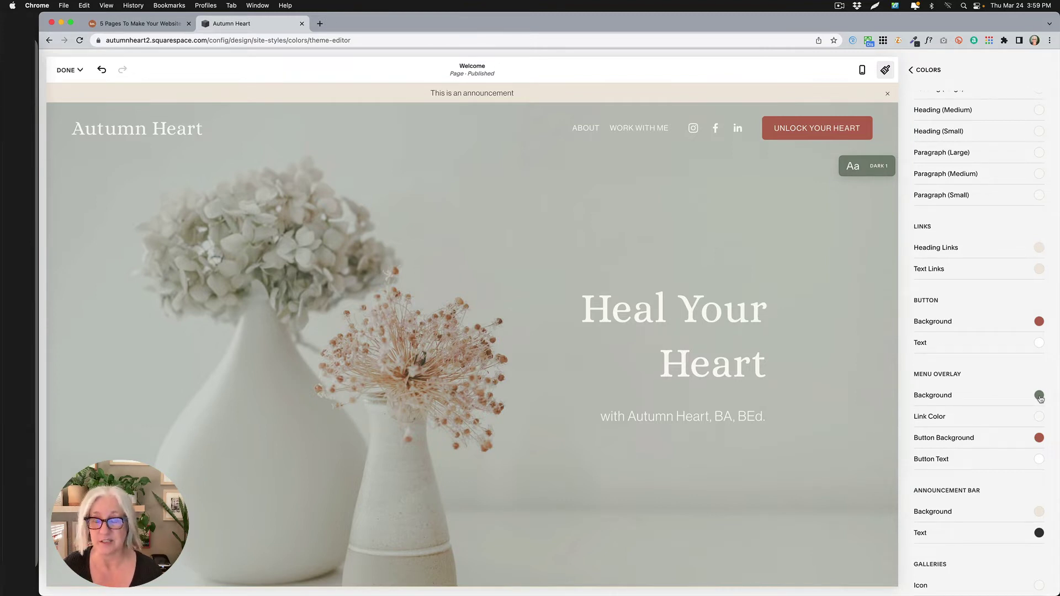
pyautogui.click(1038, 419)
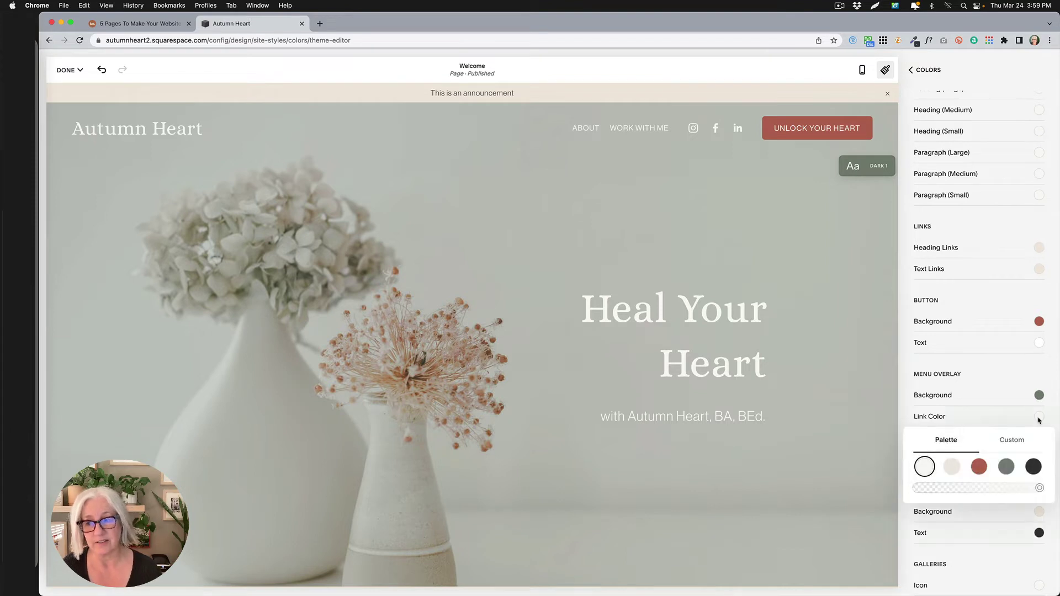
pyautogui.click(979, 467)
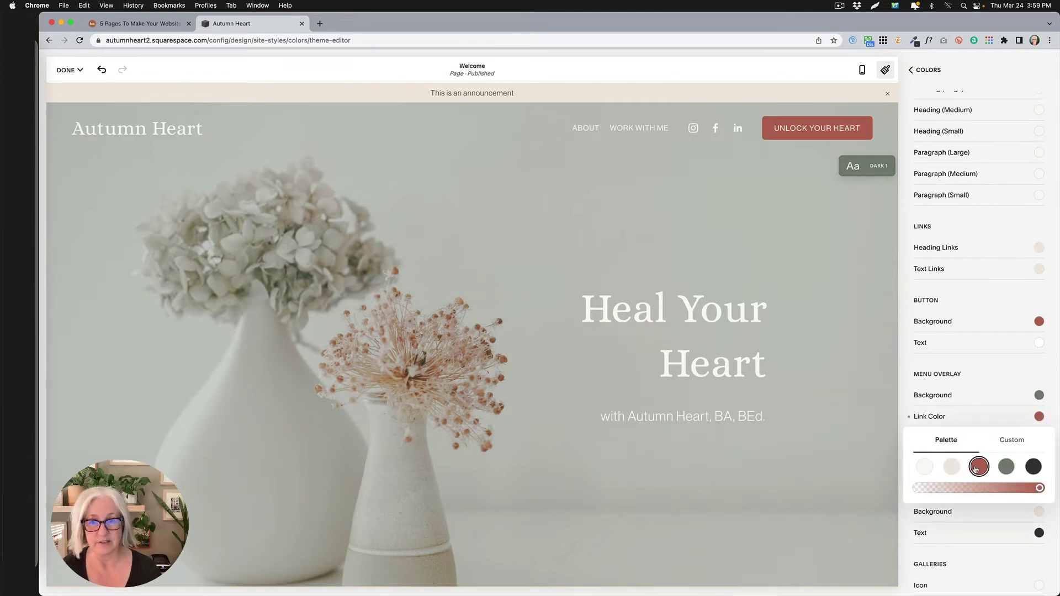
pyautogui.click(909, 417)
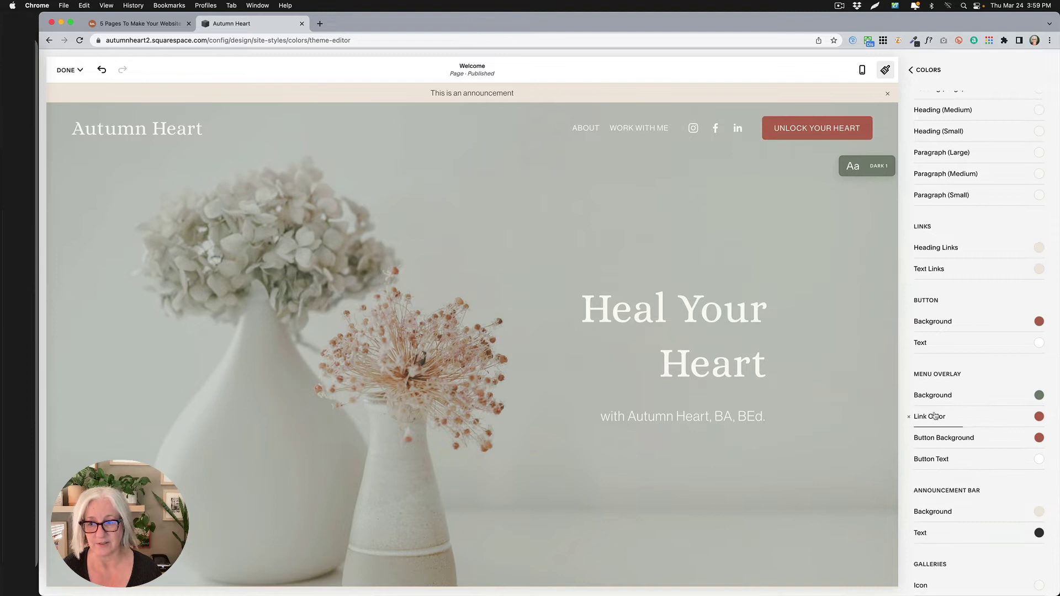
pyautogui.click(910, 417)
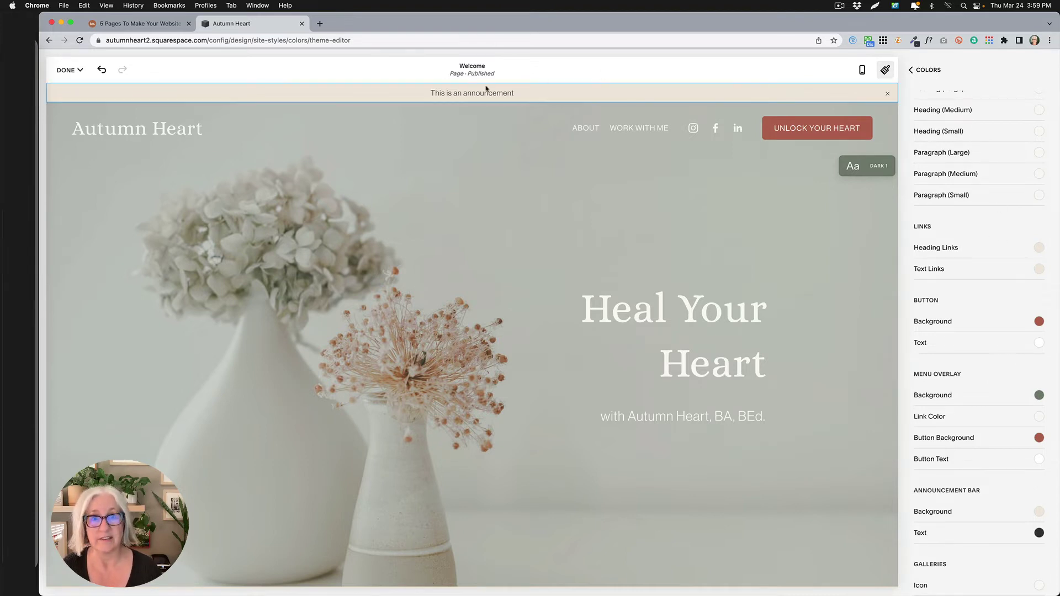
pyautogui.scroll(-2, 964, 453)
pyautogui.scroll(-2, 964, 454)
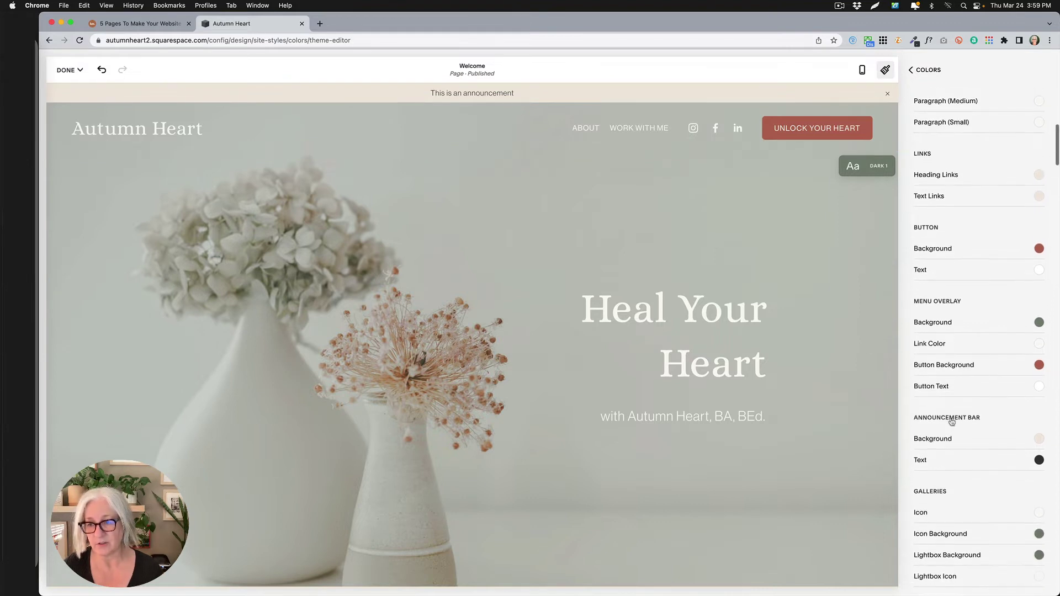
pyautogui.click(1039, 440)
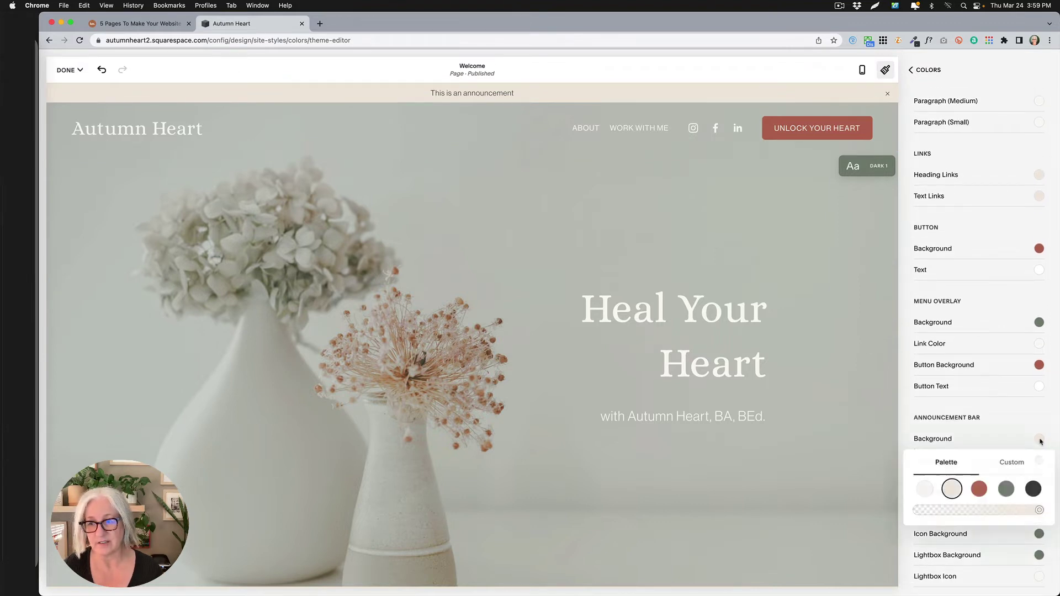
pyautogui.click(1006, 489)
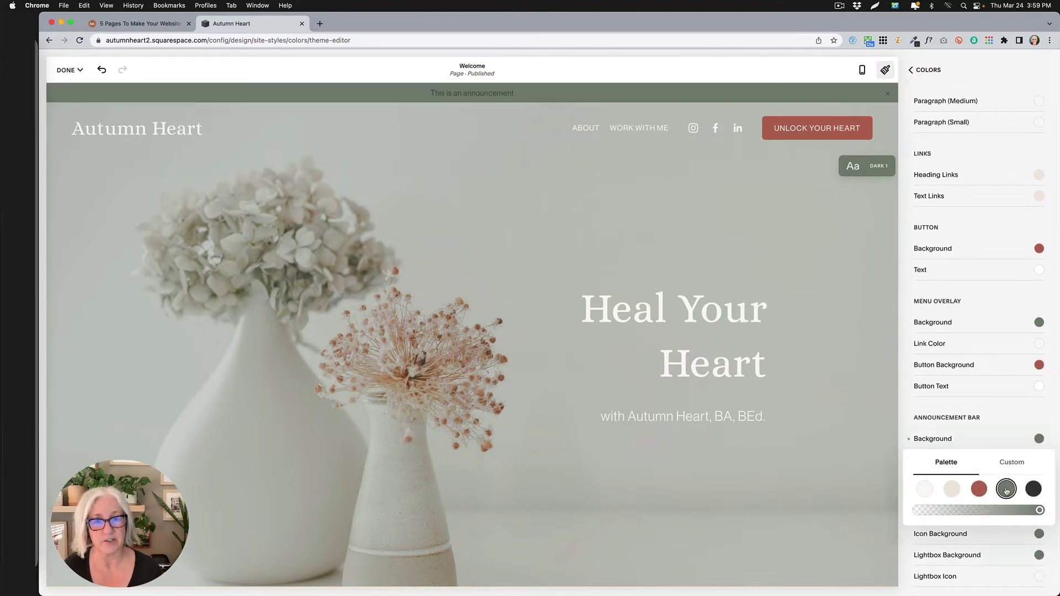
pyautogui.click(983, 445)
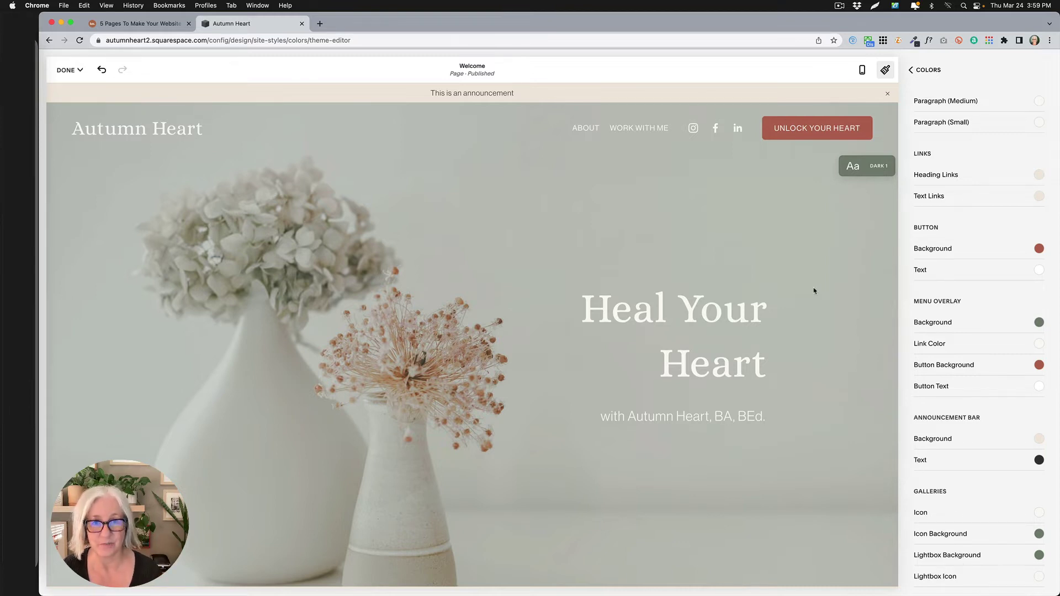
# Switch the site header from the Dynamic style to the Theme style using Light 1.
pyautogui.click(885, 69)
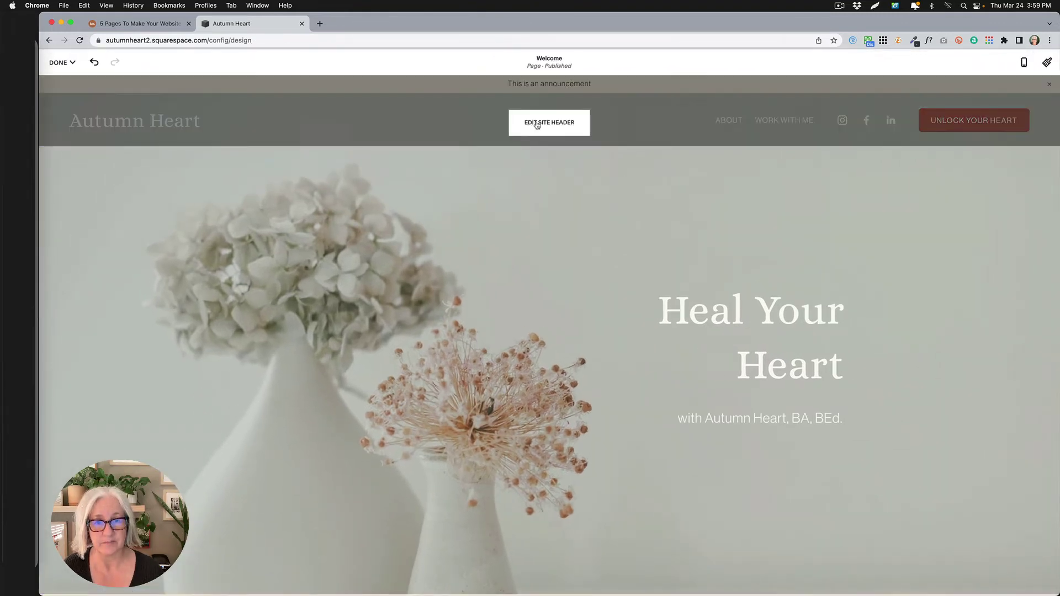
pyautogui.click(539, 126)
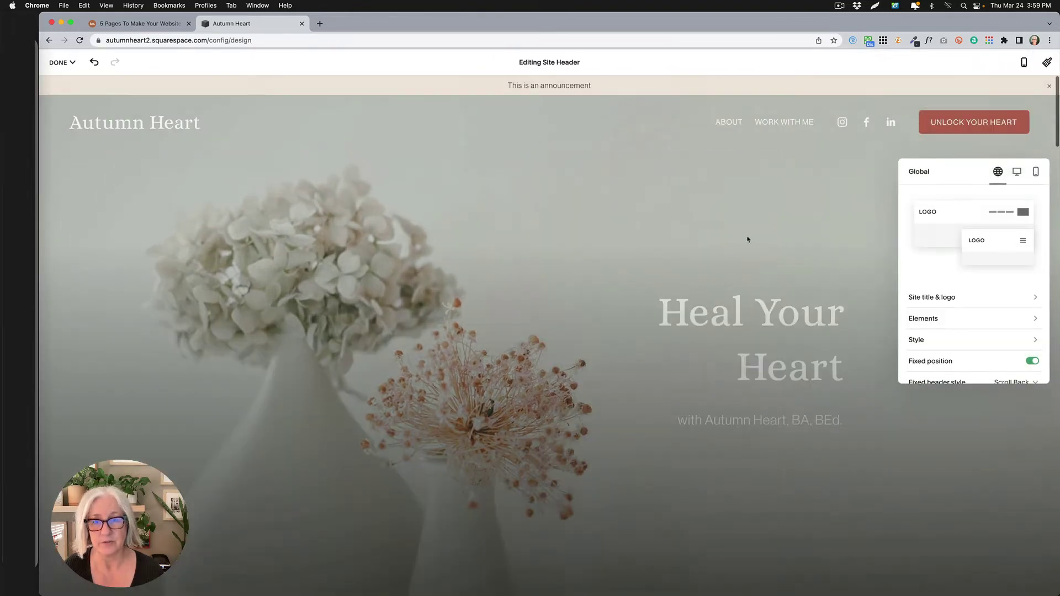
pyautogui.click(939, 340)
pyautogui.click(978, 213)
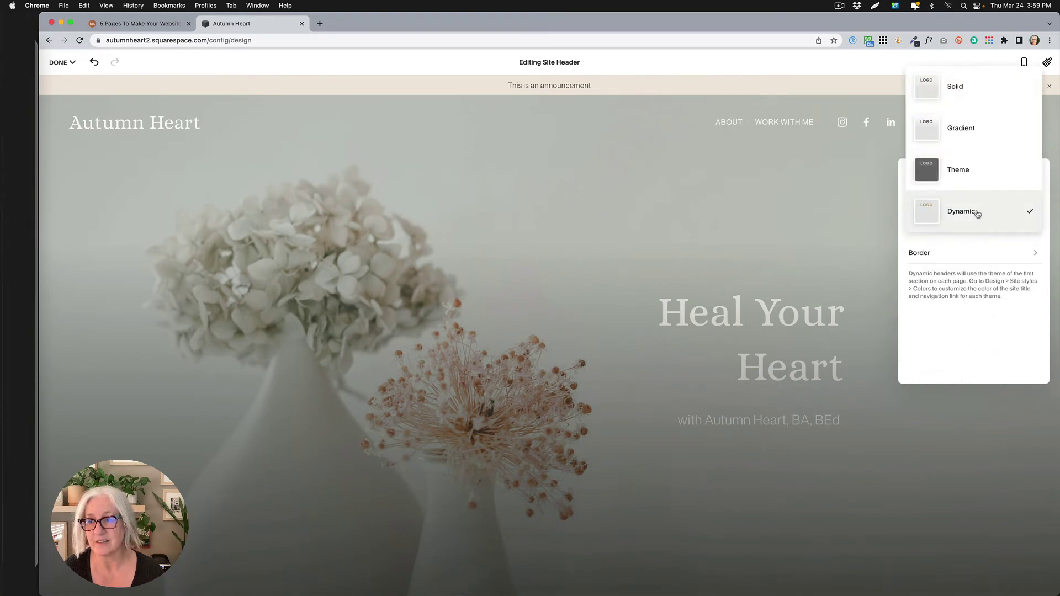
pyautogui.click(974, 179)
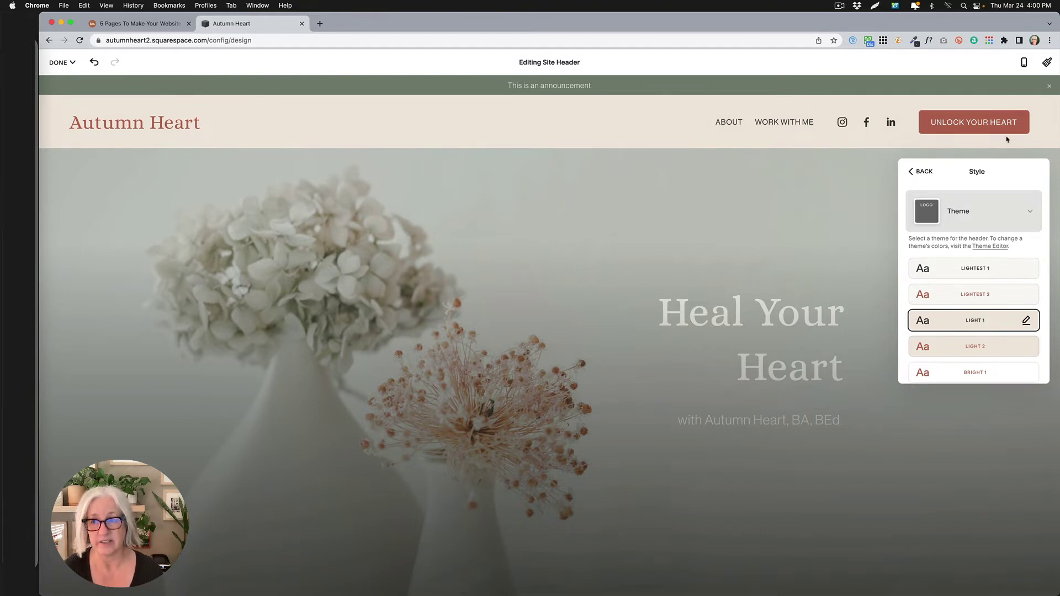
pyautogui.click(1048, 63)
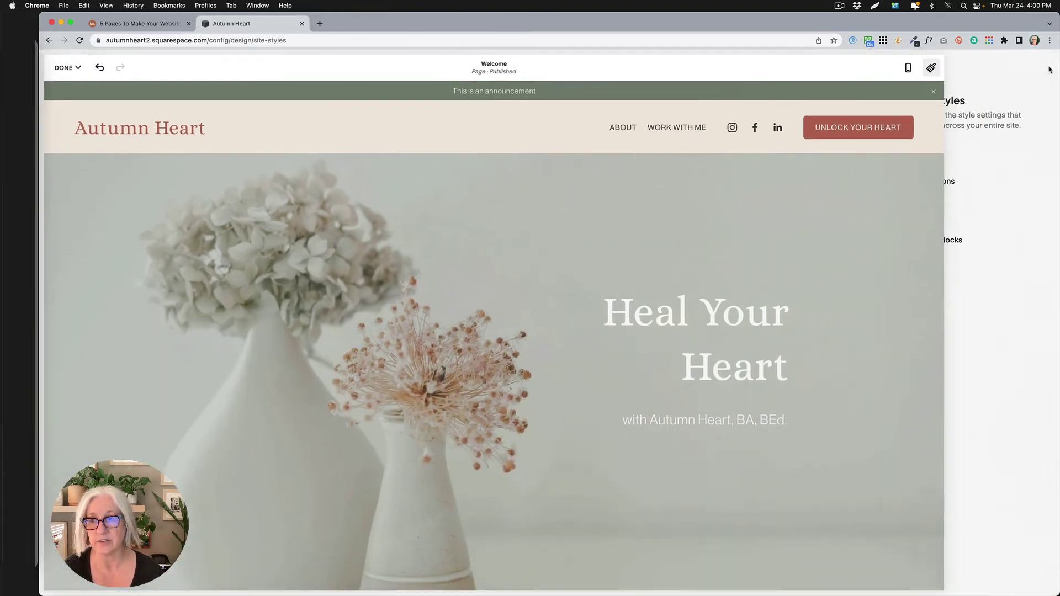
# In the Light 1 theme colours, preview a terracotta menu overlay background but keep it beige.
pyautogui.click(926, 162)
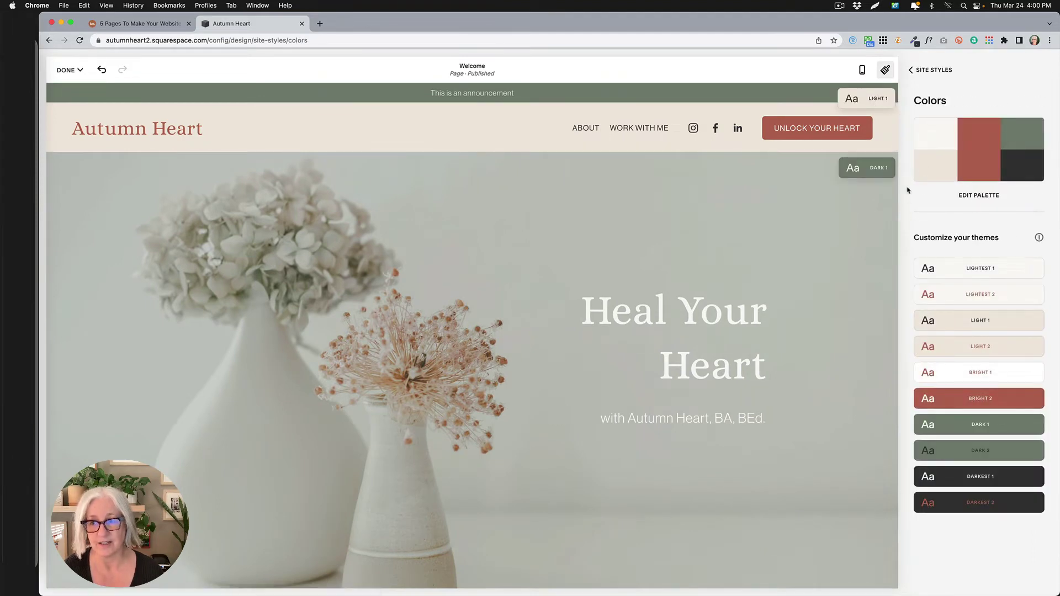
pyautogui.click(1032, 321)
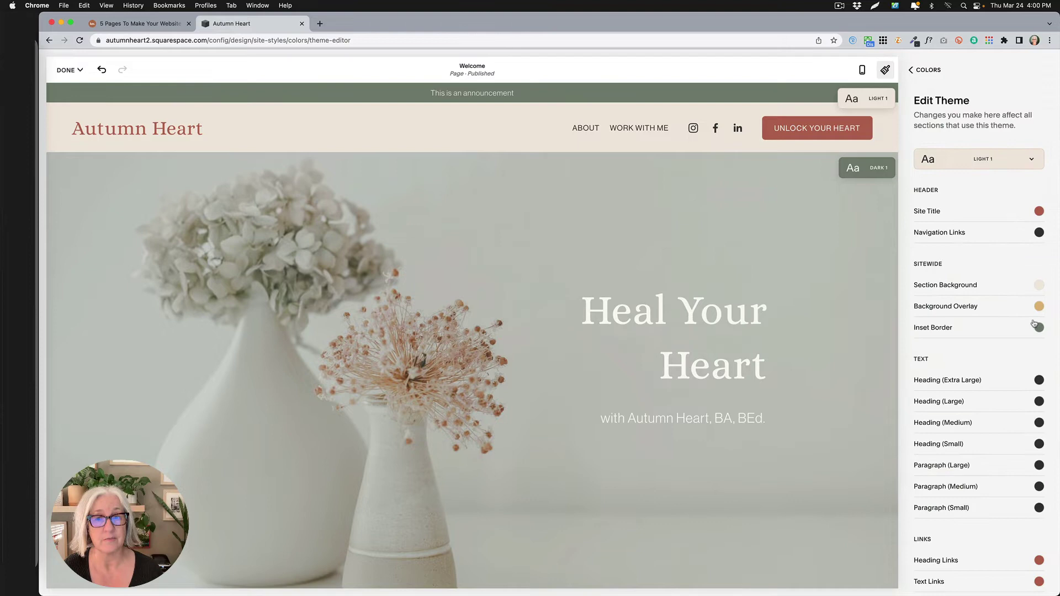
pyautogui.scroll(-5, 992, 371)
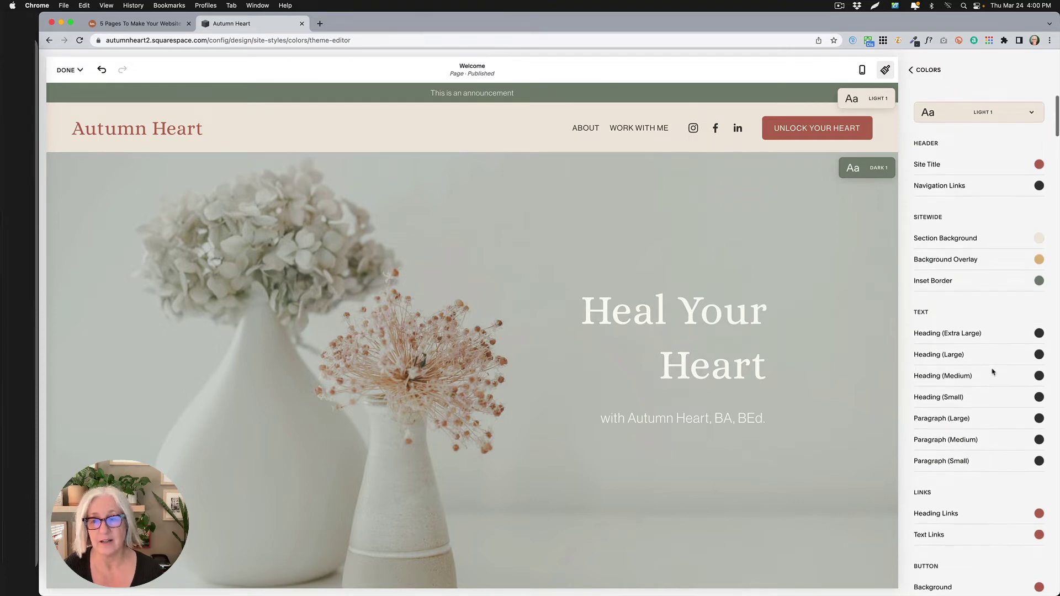
pyautogui.scroll(-3, 992, 371)
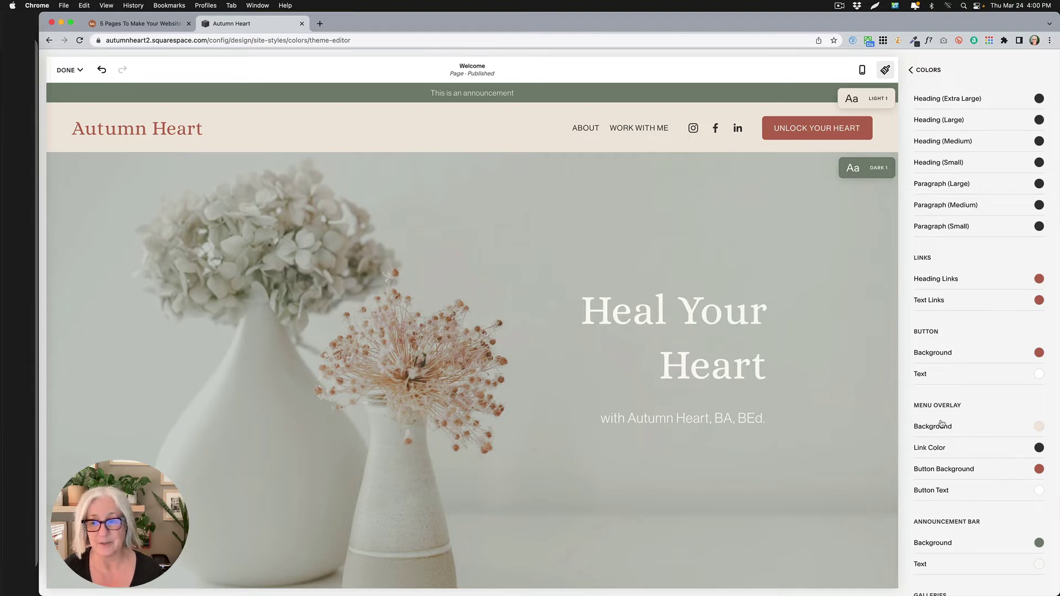
pyautogui.click(1039, 426)
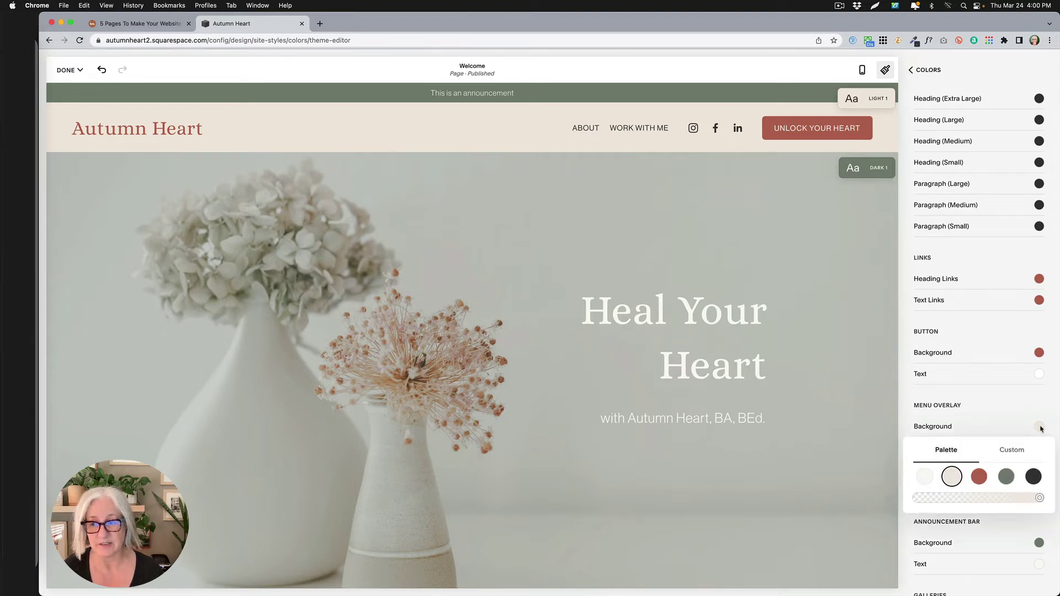
pyautogui.click(981, 476)
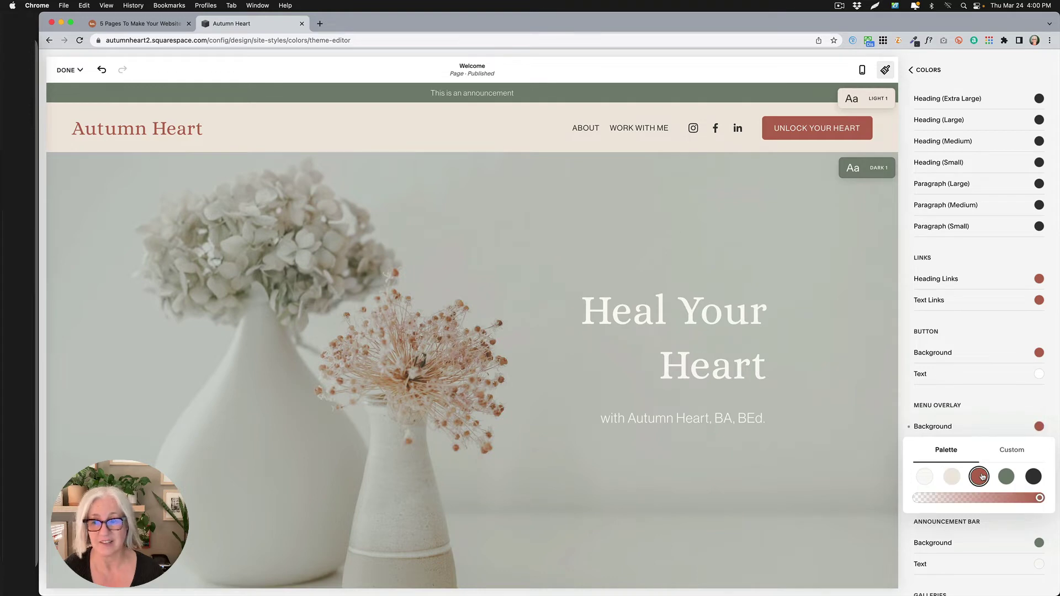
pyautogui.click(980, 431)
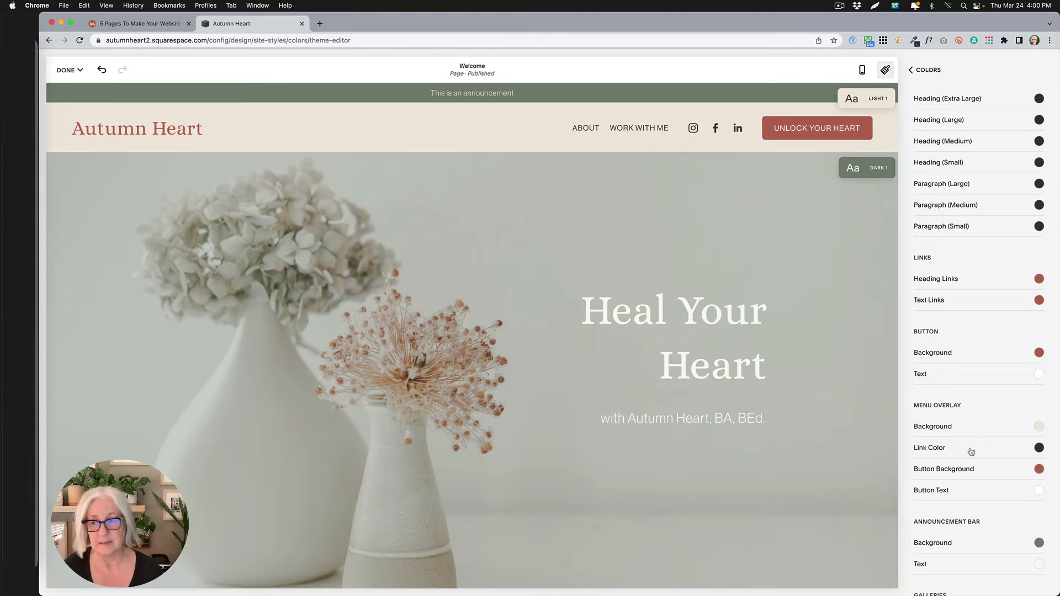
pyautogui.scroll(5, 983, 418)
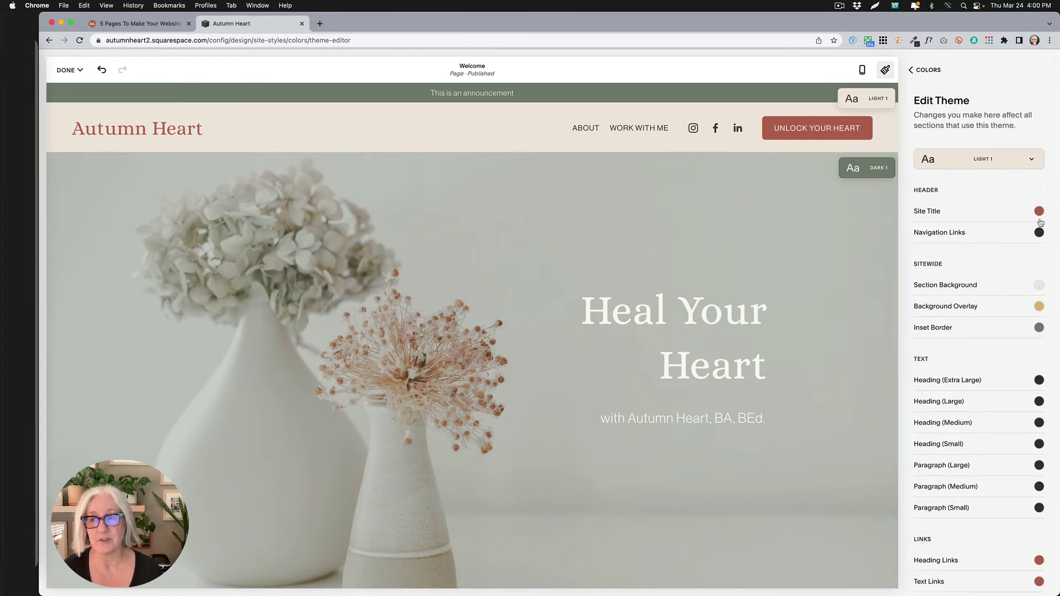
# Preview a black site title in the Light 1 theme, keeping it red.
pyautogui.click(1039, 212)
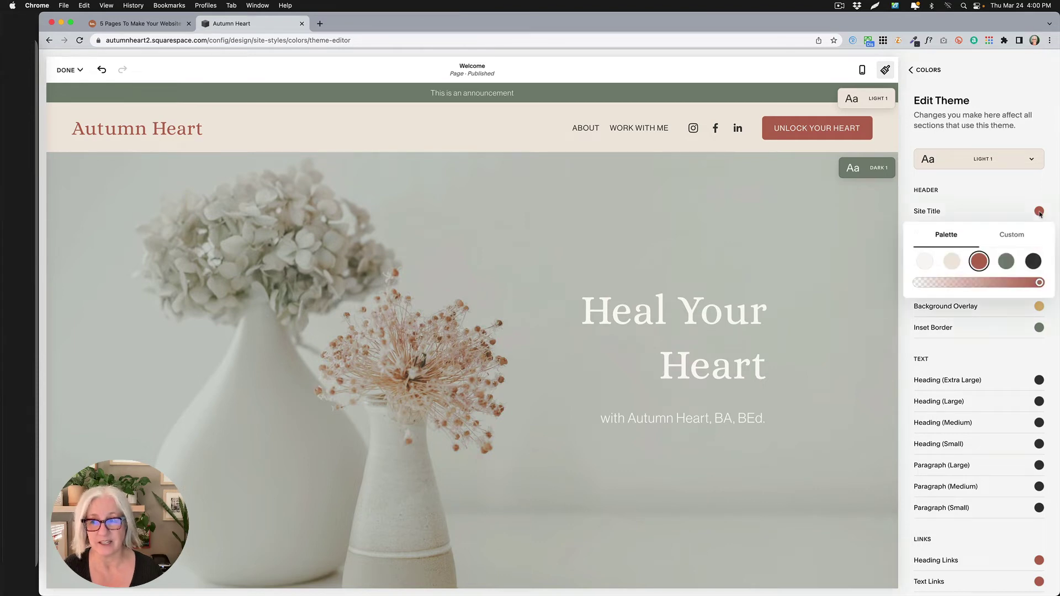
pyautogui.click(1033, 261)
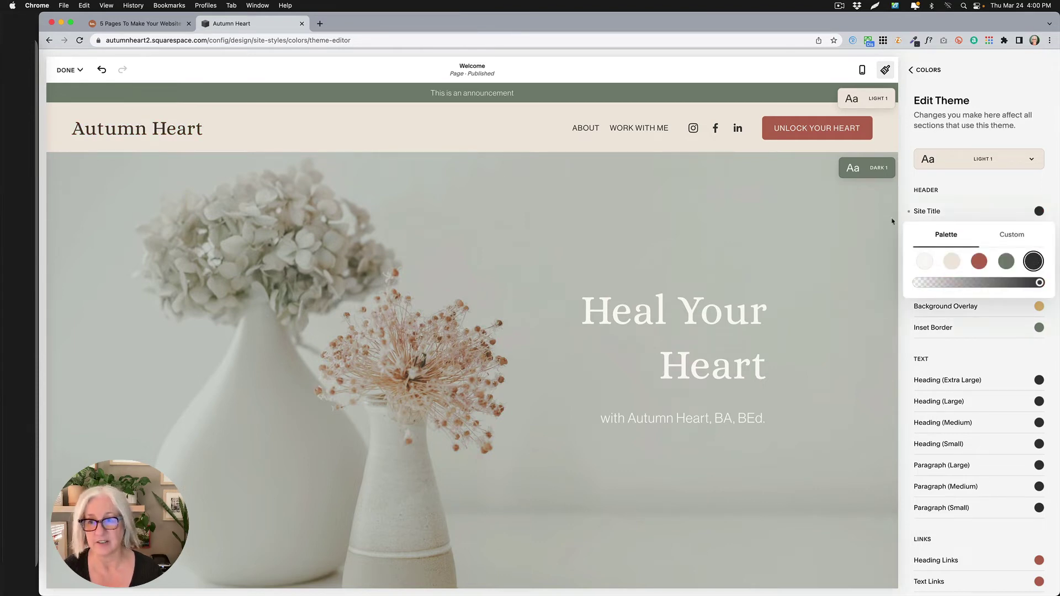
pyautogui.click(958, 214)
pyautogui.click(909, 212)
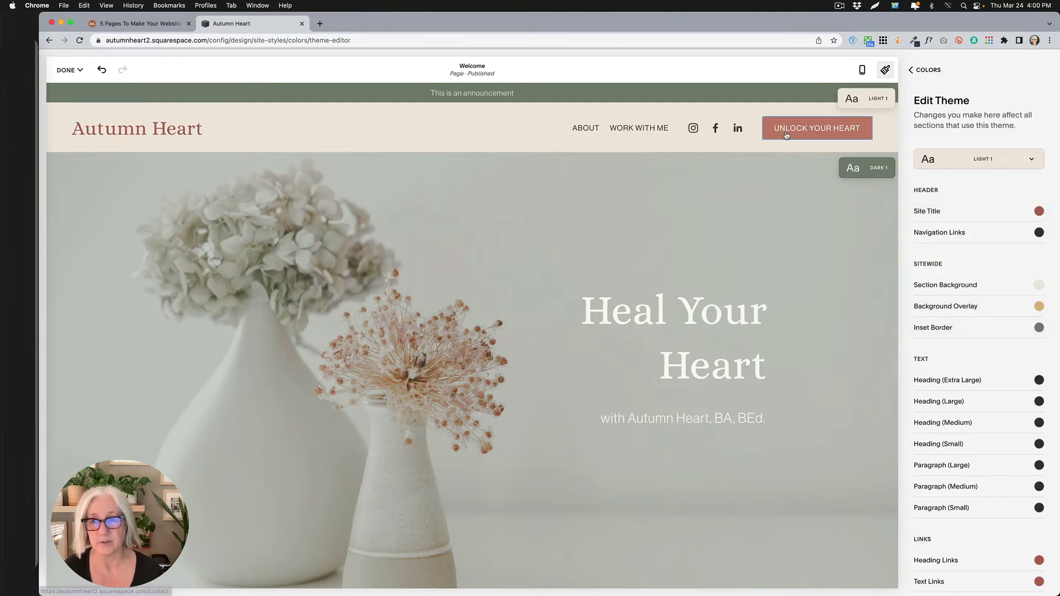
pyautogui.scroll(-5, 964, 309)
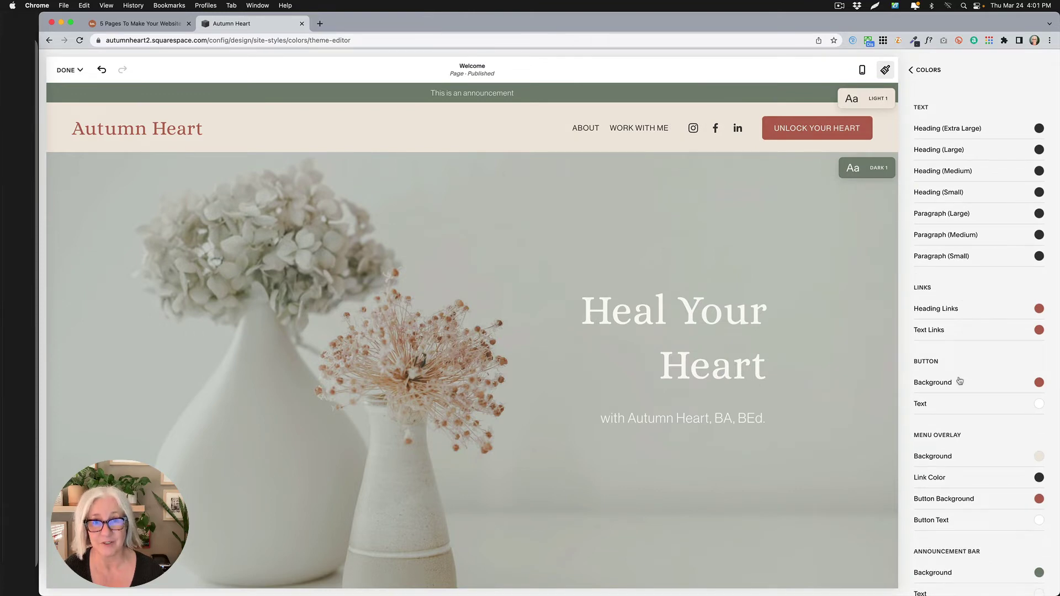
# Preview a green button background, keep it red, and close Site Styles.
pyautogui.click(1040, 382)
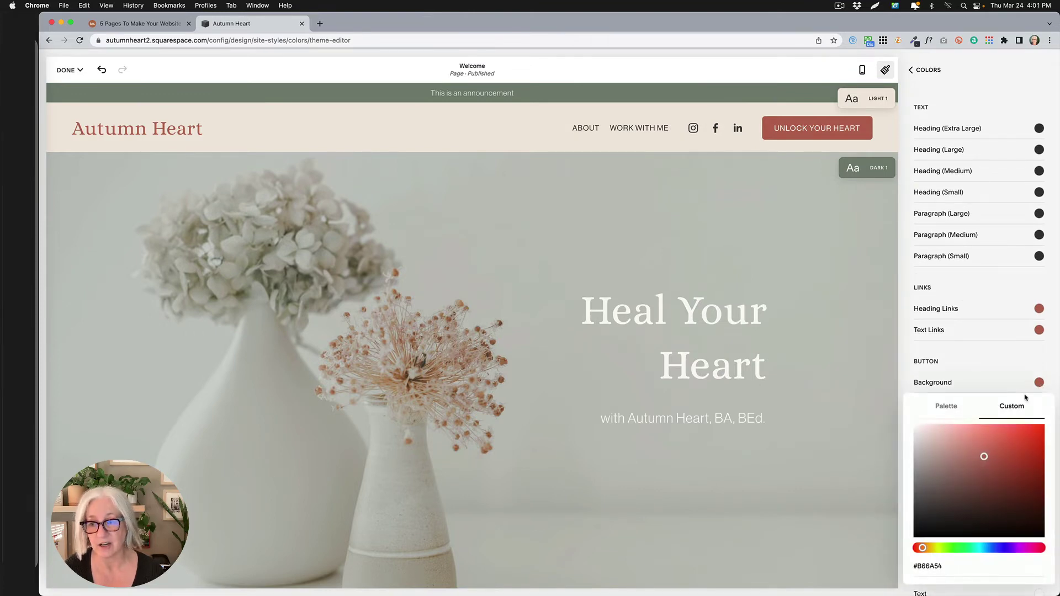
pyautogui.click(950, 416)
pyautogui.click(1006, 432)
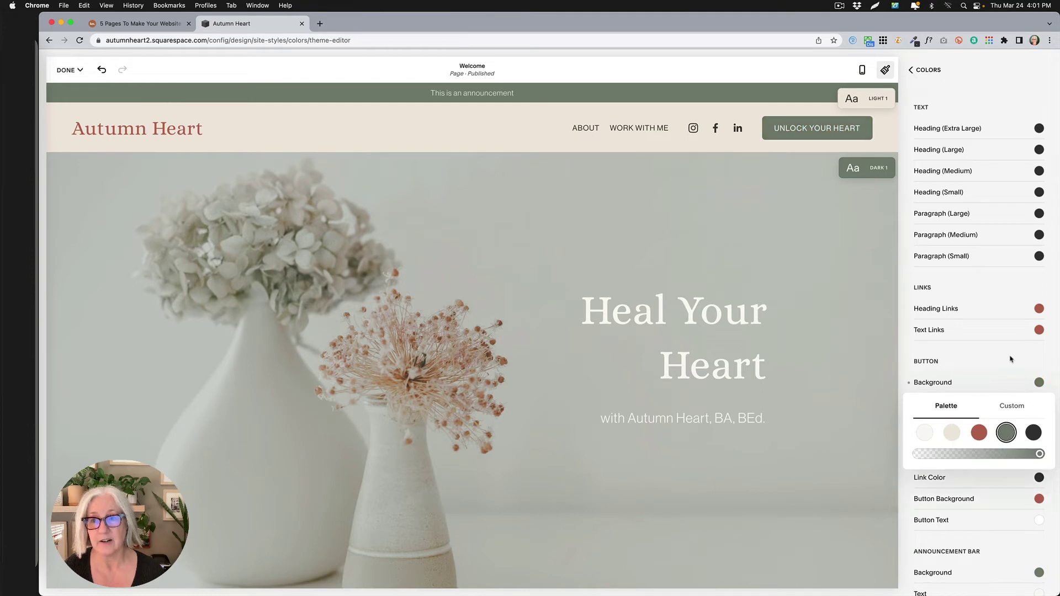
pyautogui.click(994, 380)
pyautogui.scroll(-3, 960, 405)
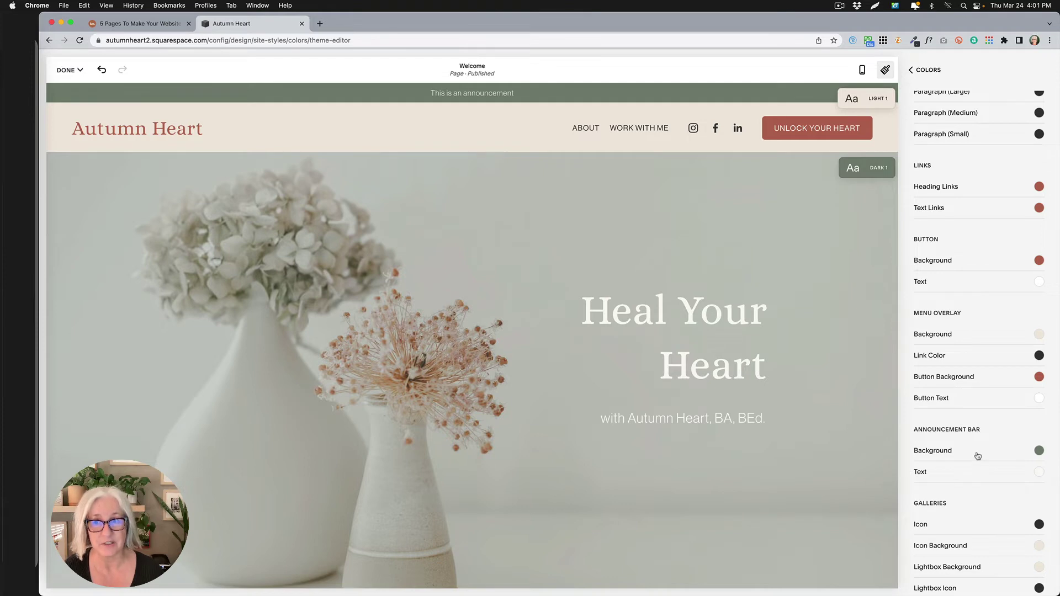
pyautogui.click(885, 70)
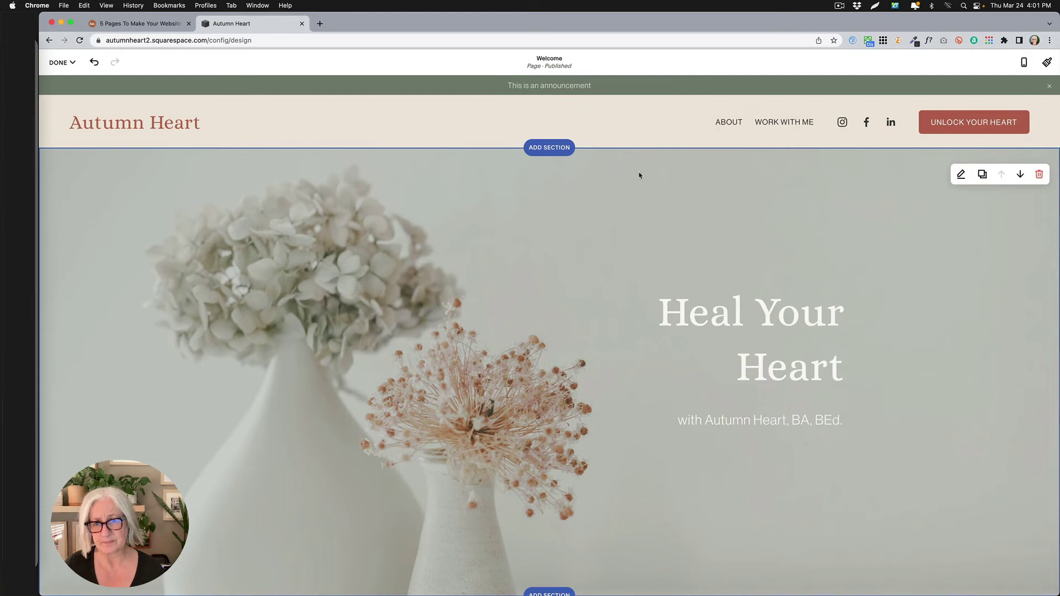
# Change the site header style from Theme to Solid at 100% opacity.
pyautogui.click(535, 125)
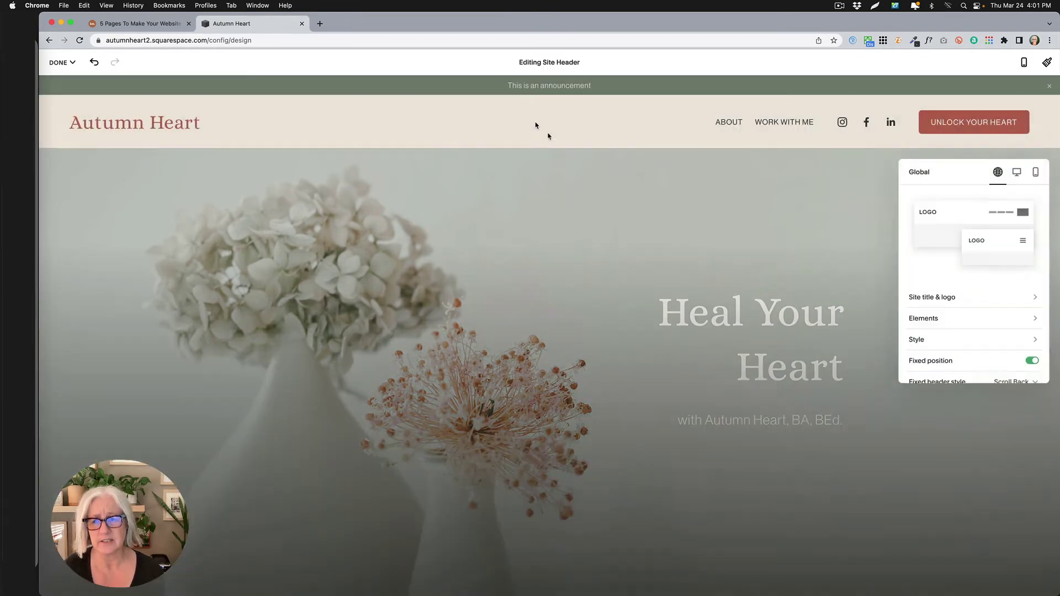
pyautogui.click(919, 339)
pyautogui.click(989, 214)
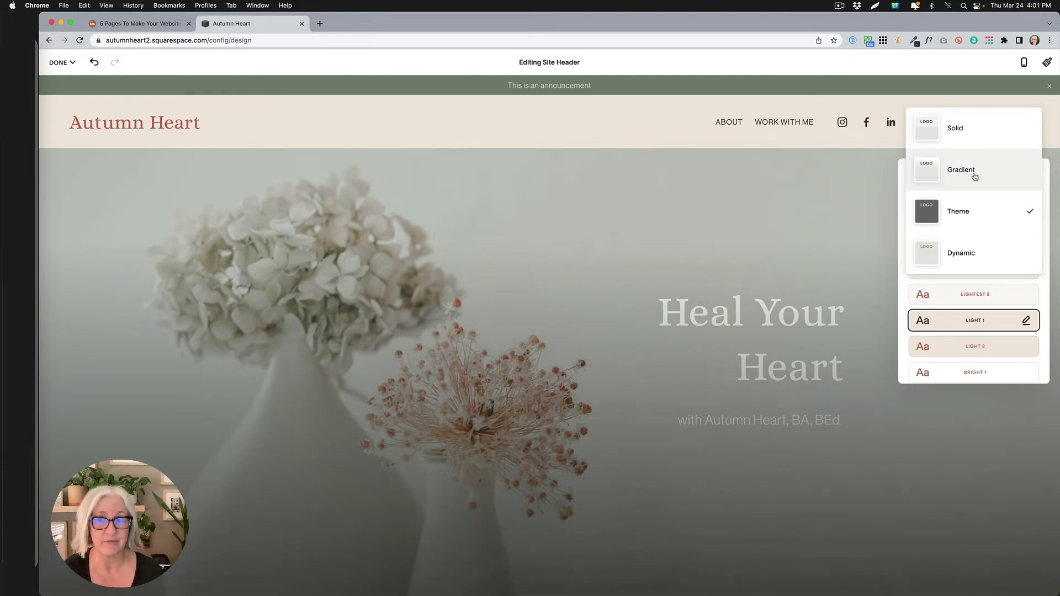
pyautogui.click(964, 128)
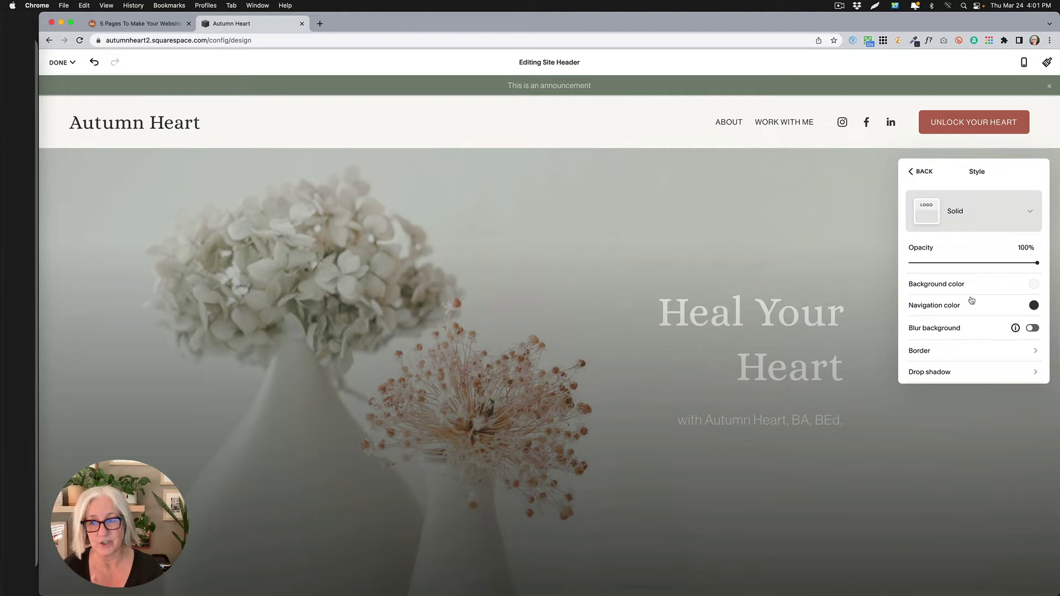
# Set the solid header background to off-white after trying beige.
pyautogui.click(1033, 284)
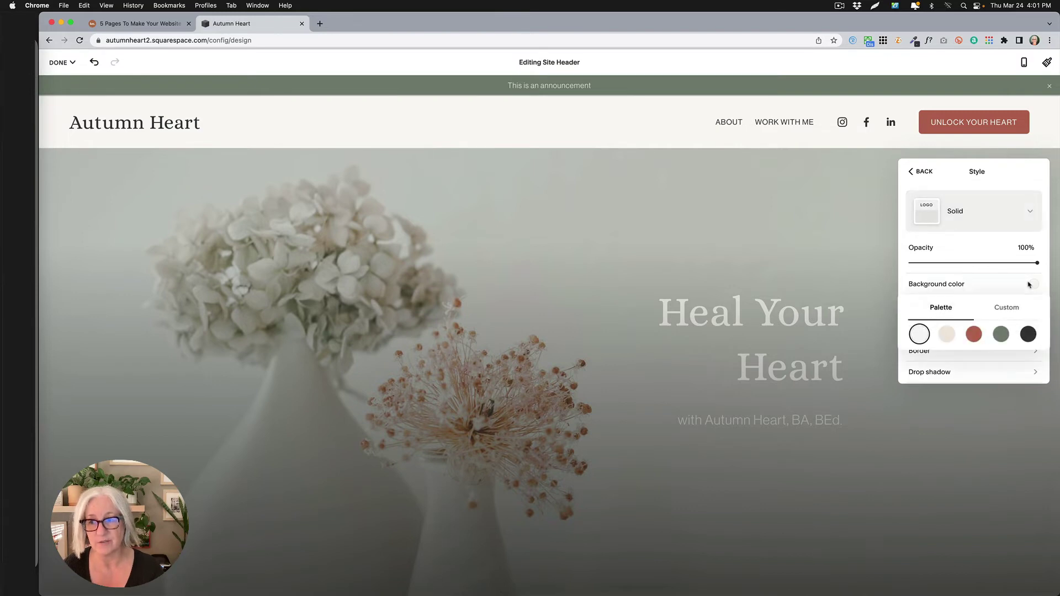
pyautogui.click(947, 337)
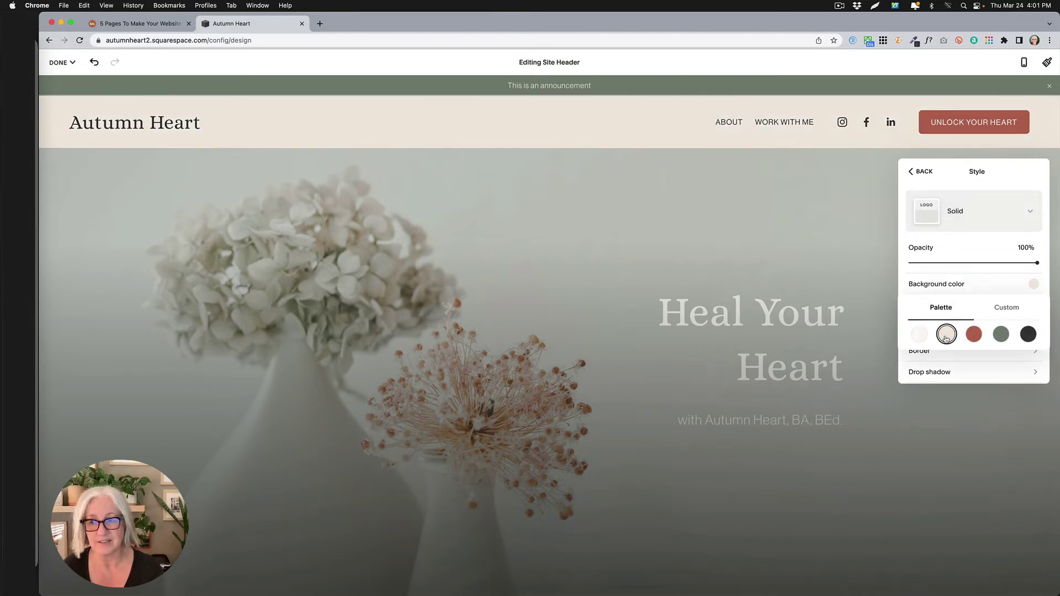
pyautogui.click(920, 334)
pyautogui.click(949, 276)
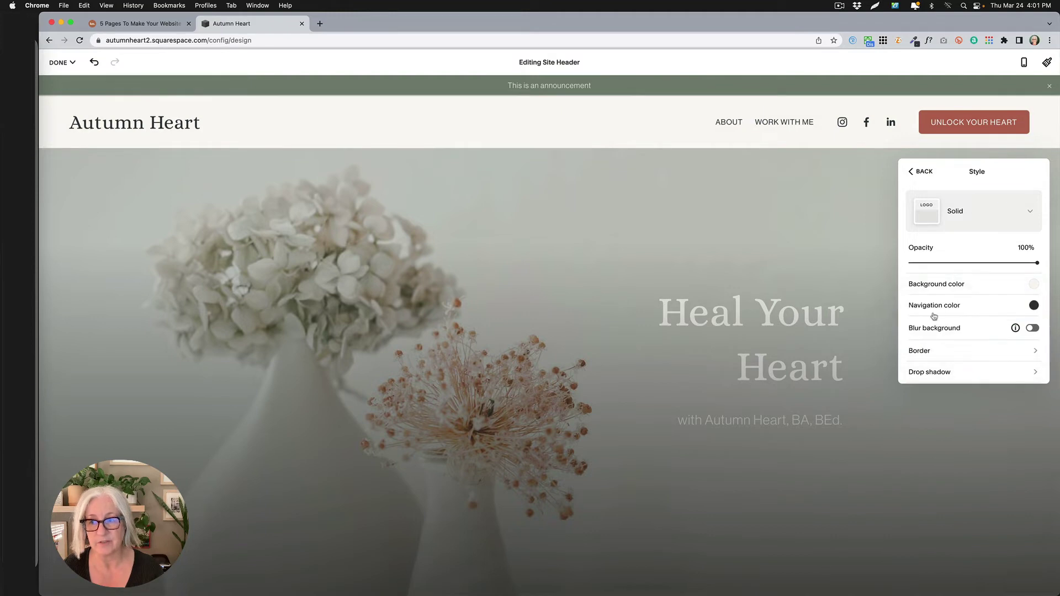
# Make the header logo and navigation links black after trying red and off-white.
pyautogui.click(1034, 305)
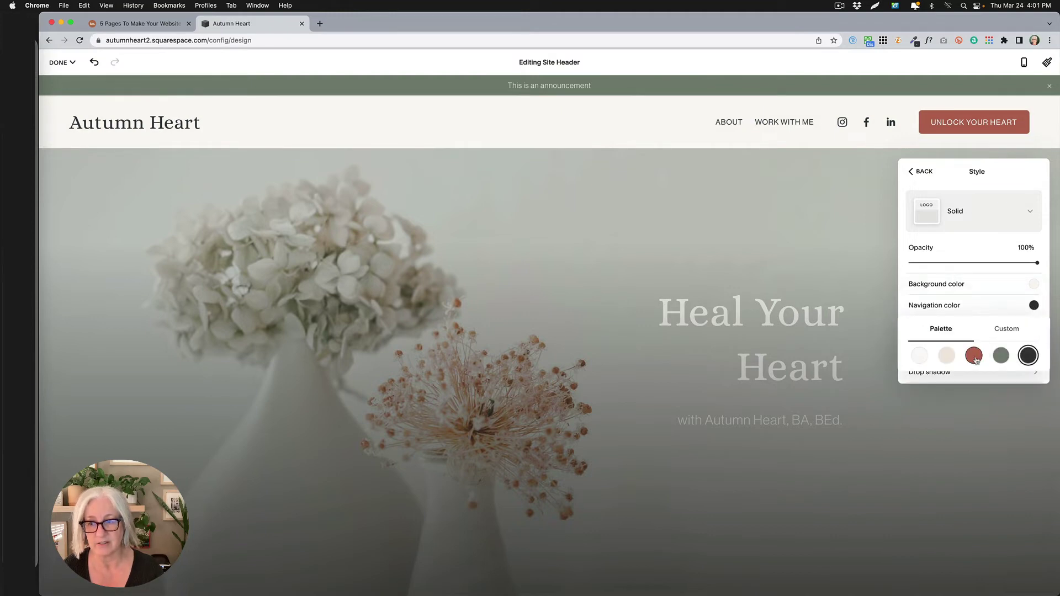
pyautogui.click(975, 358)
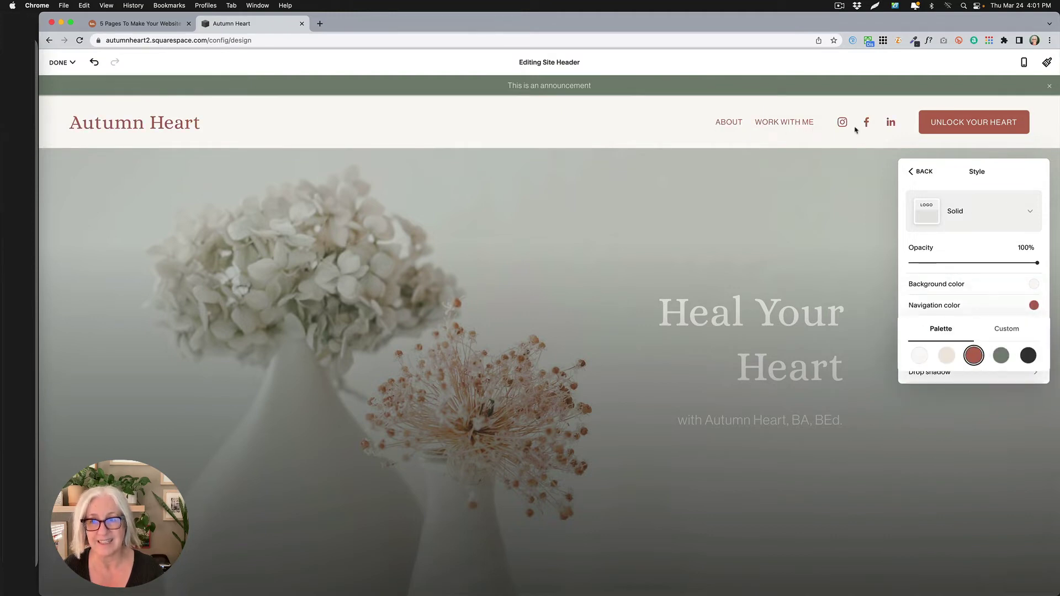
pyautogui.click(919, 356)
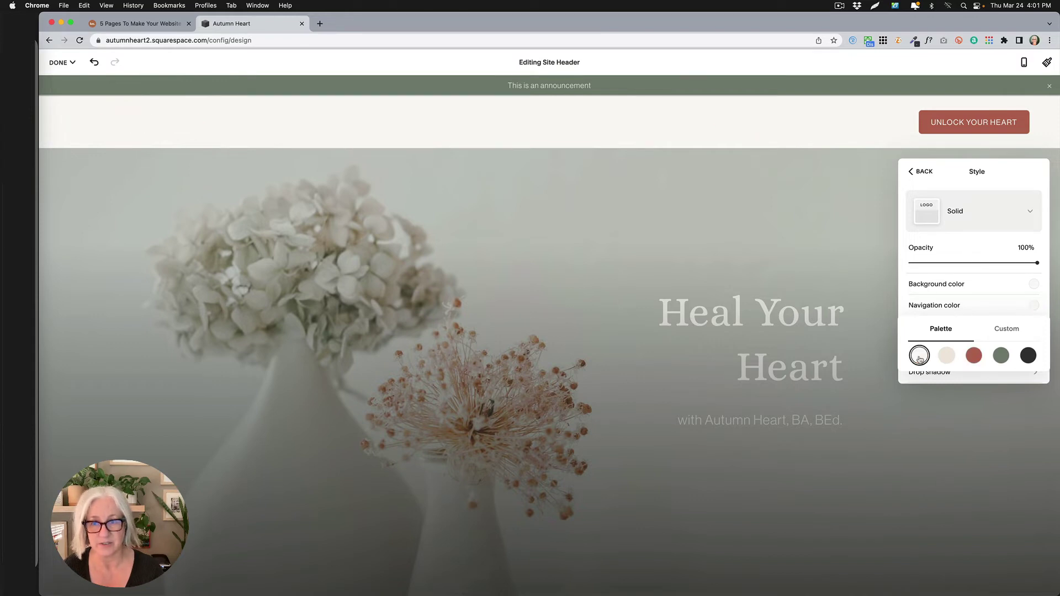
pyautogui.click(1028, 355)
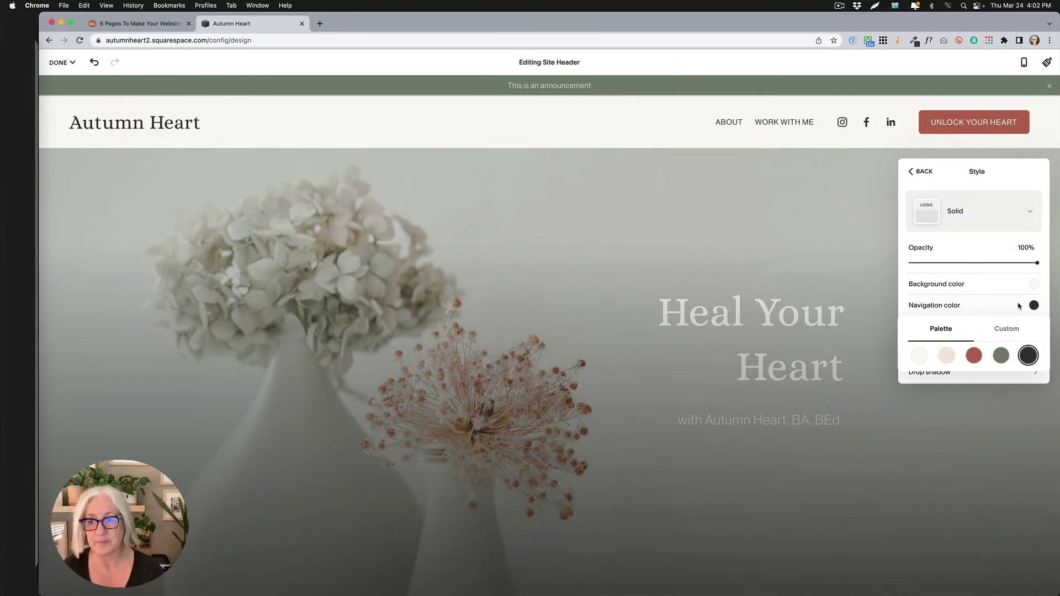
pyautogui.click(997, 289)
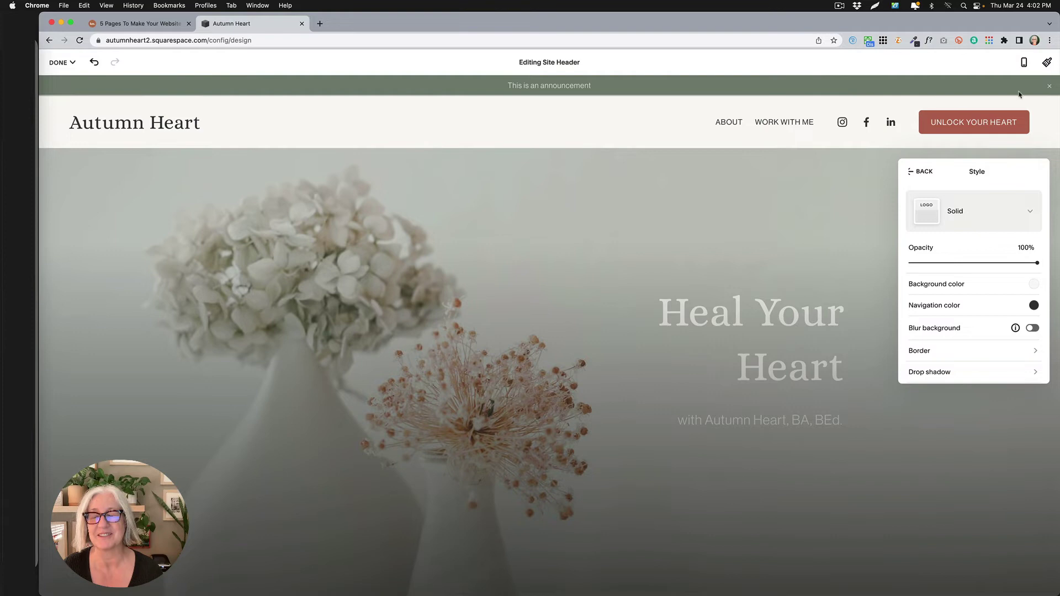
pyautogui.click(1046, 63)
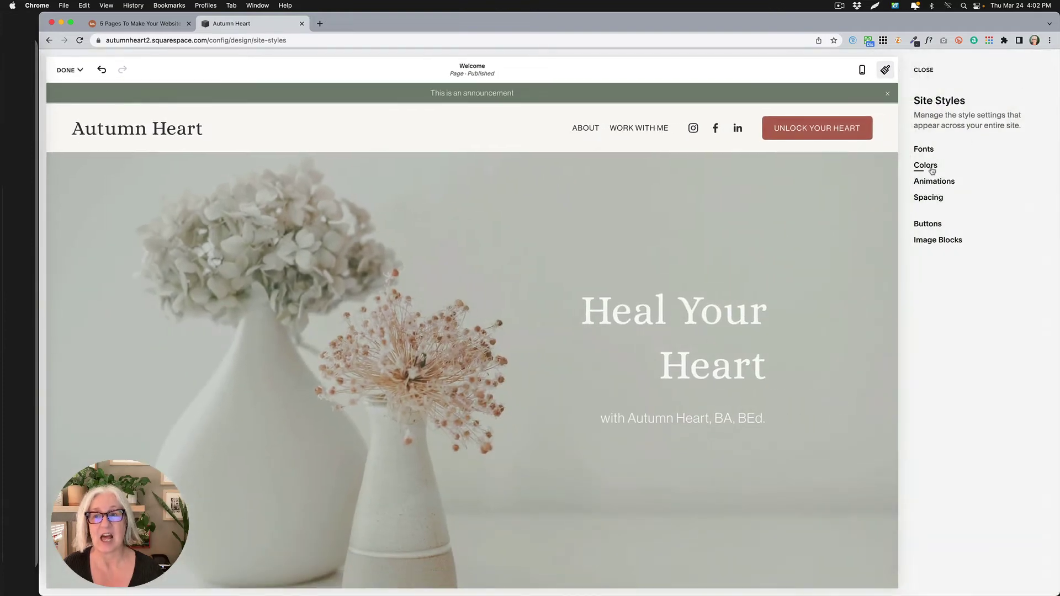
pyautogui.click(928, 167)
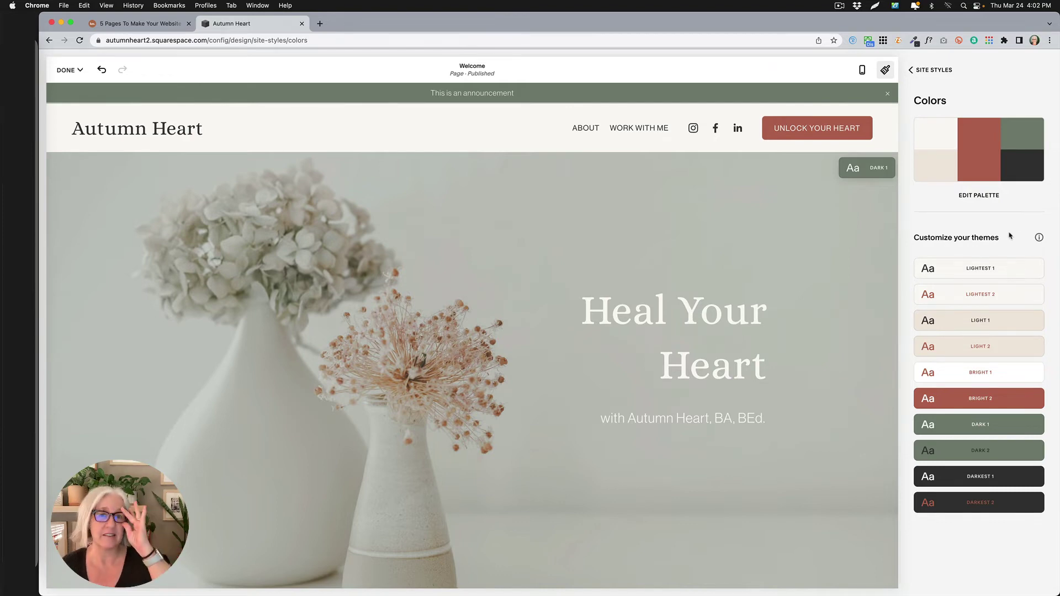
pyautogui.moveTo(991, 273)
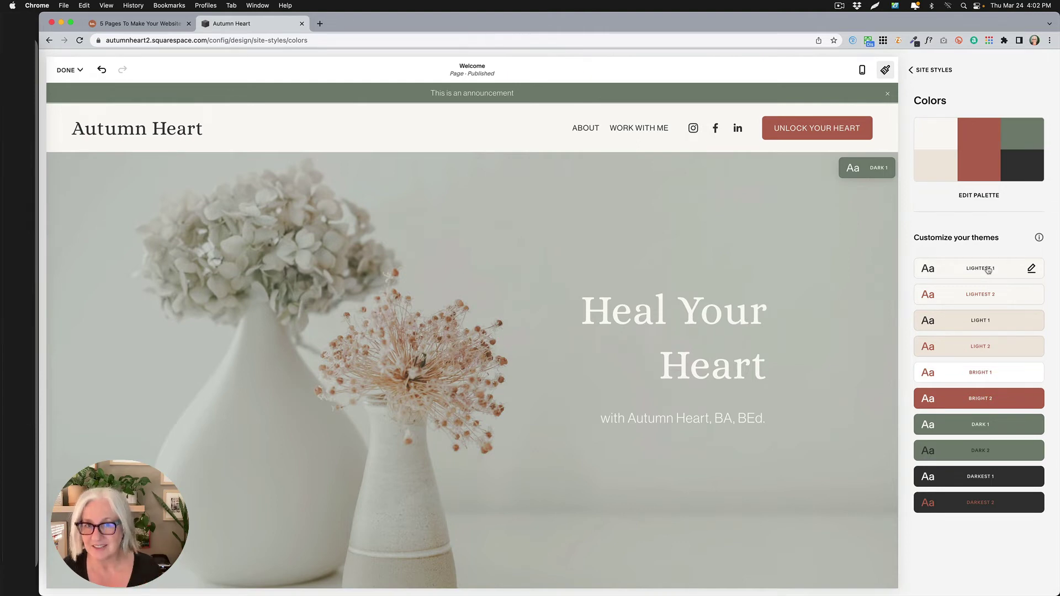
pyautogui.click(1031, 270)
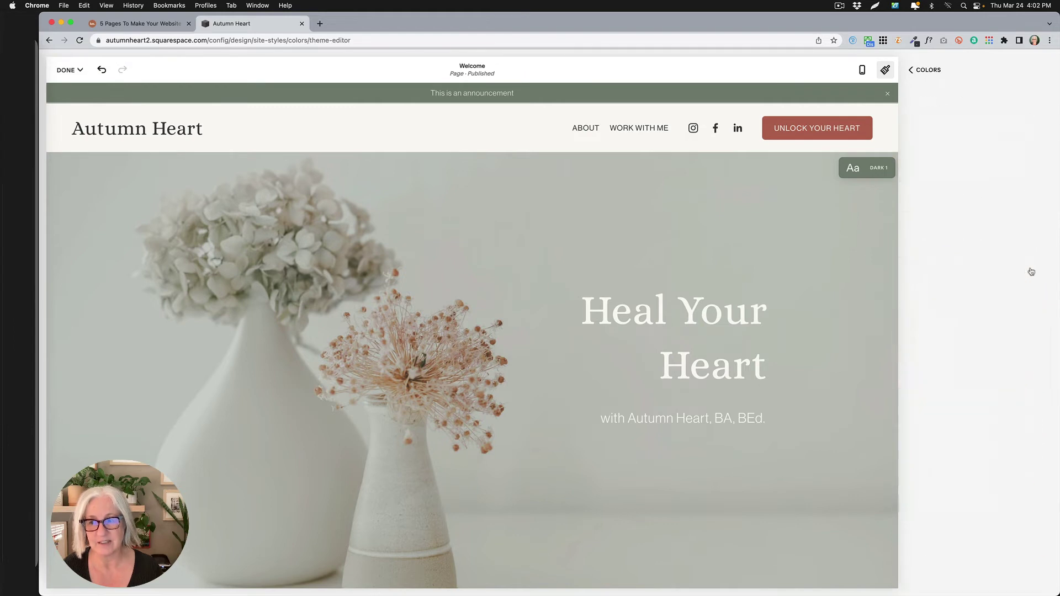
pyautogui.scroll(-5, 1030, 272)
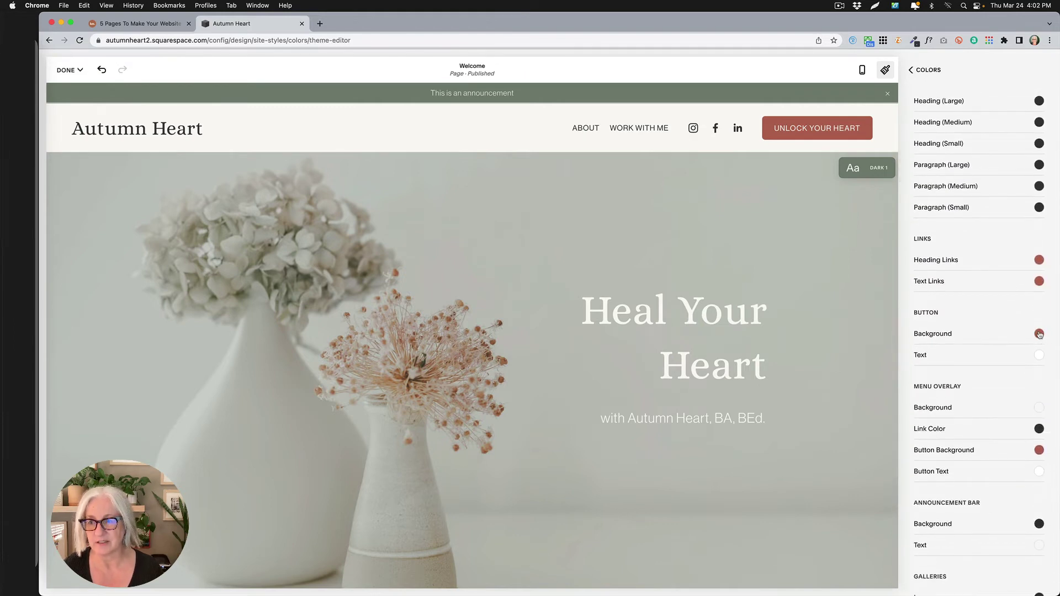
pyautogui.click(1038, 334)
pyautogui.click(939, 360)
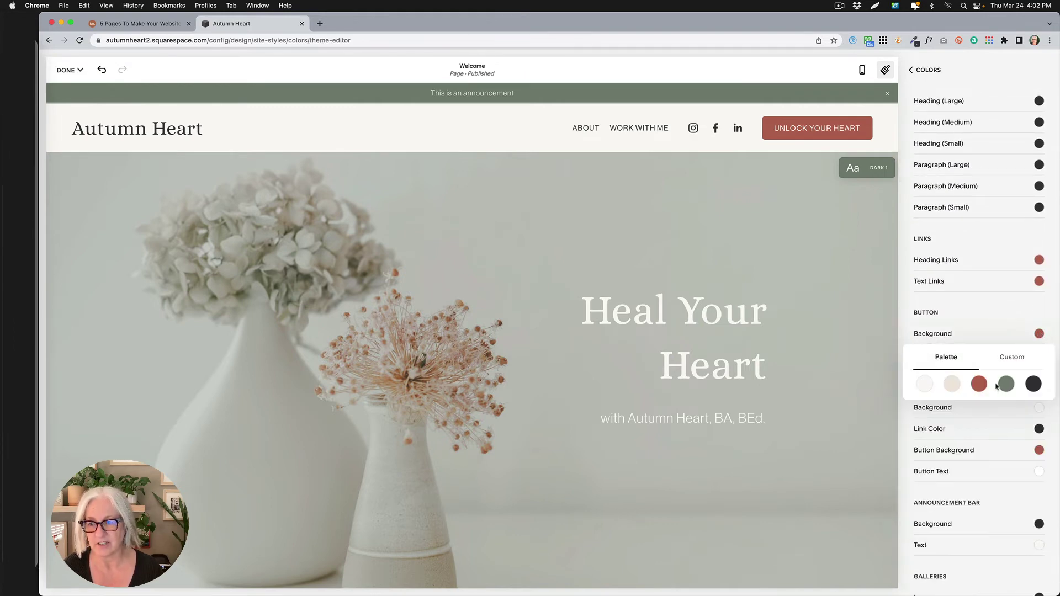
pyautogui.click(1008, 387)
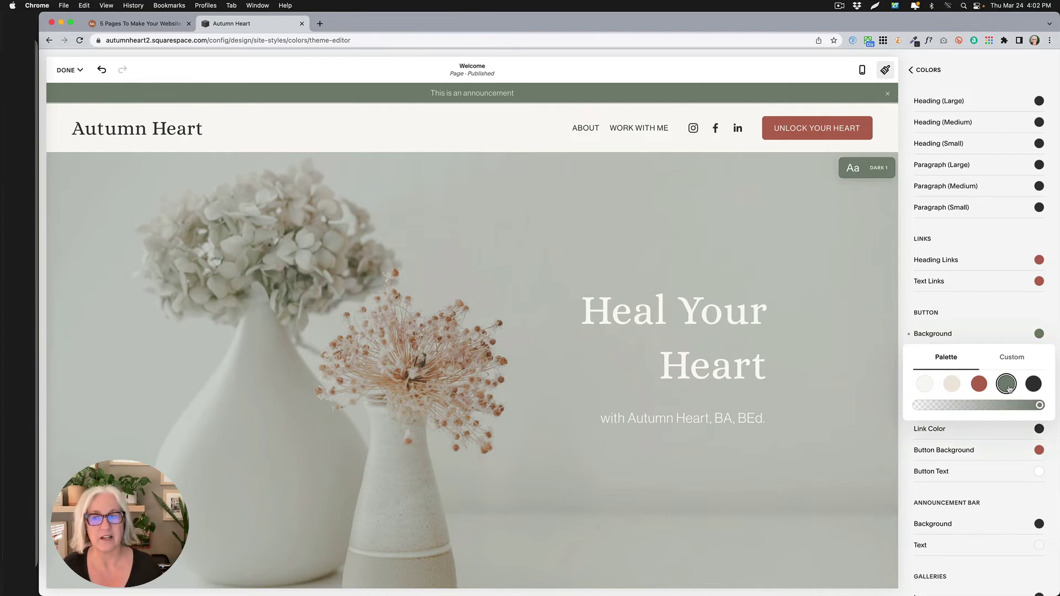
pyautogui.click(967, 334)
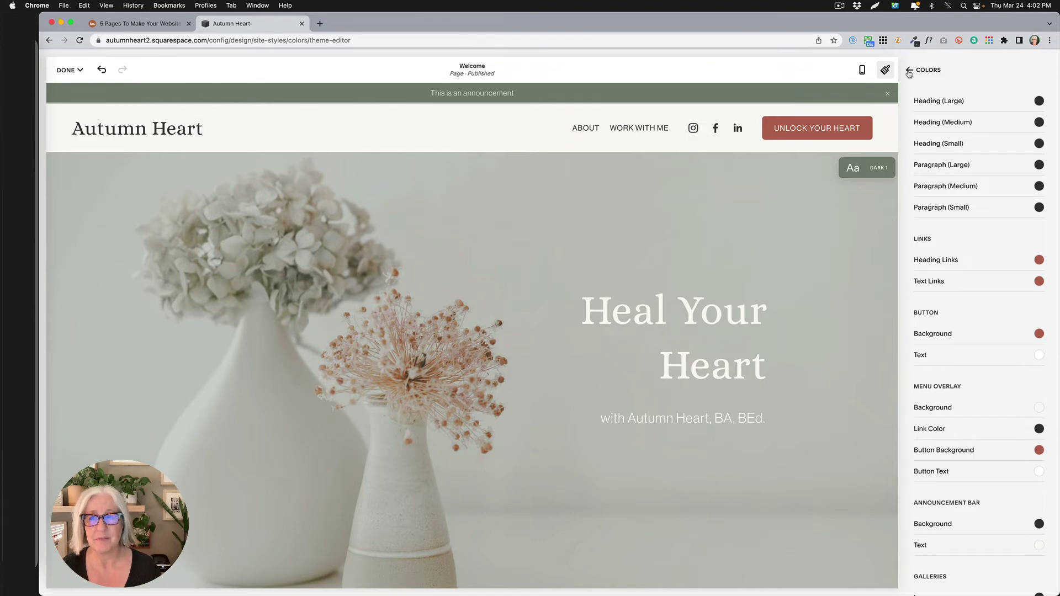
pyautogui.click(909, 71)
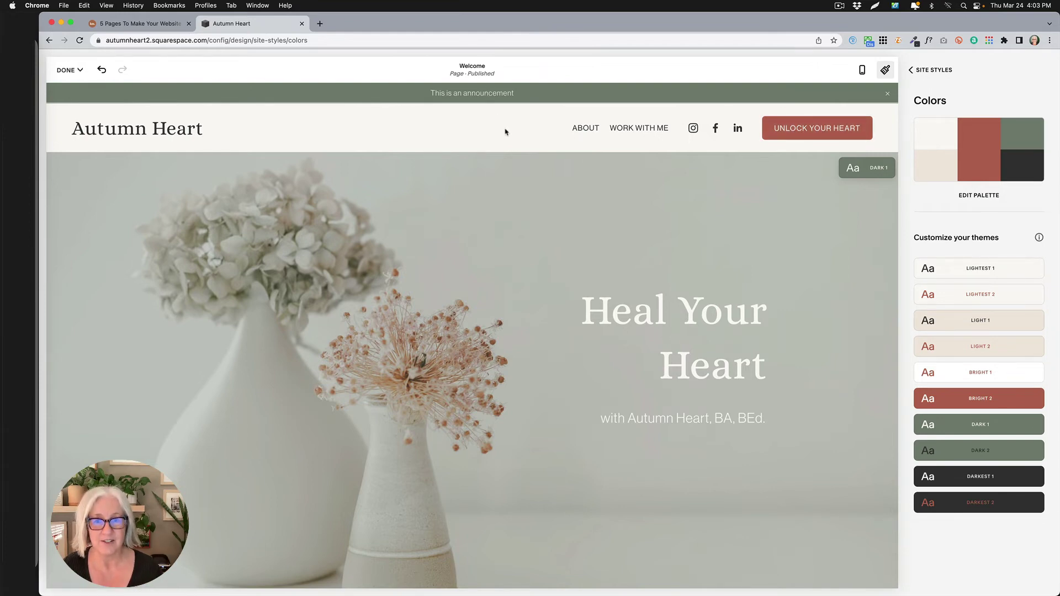
# Briefly try a Theme header background, then switch the header back to a solid off-white style.
pyautogui.click(884, 71)
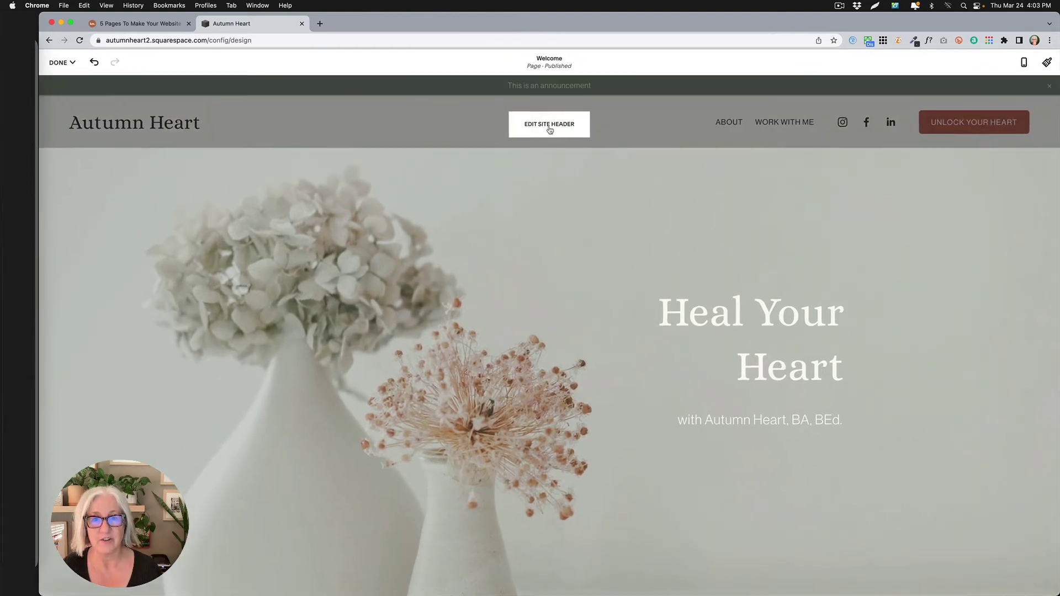
pyautogui.click(549, 130)
pyautogui.click(942, 345)
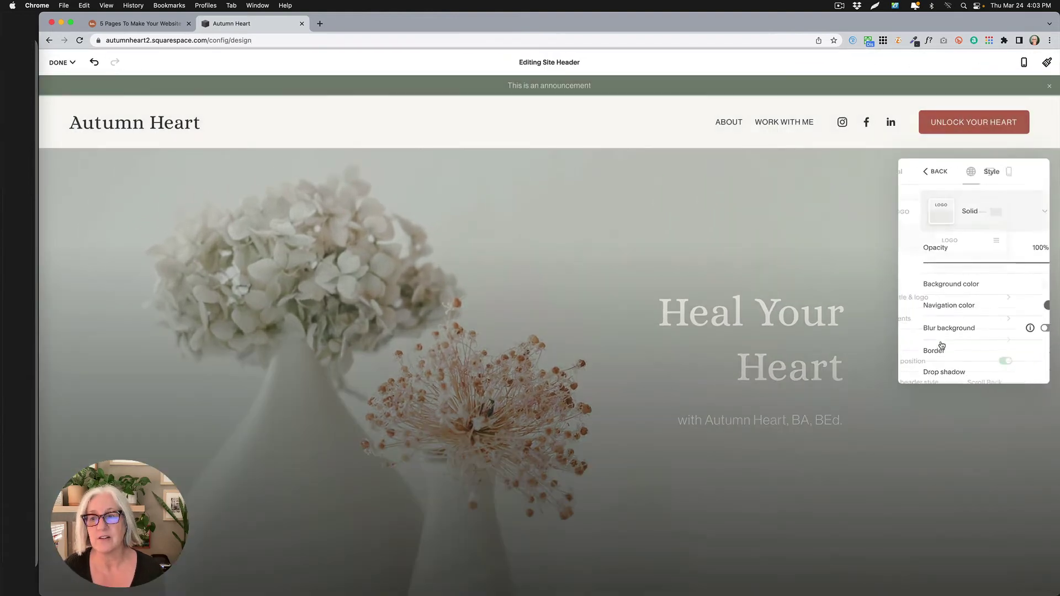
pyautogui.click(970, 211)
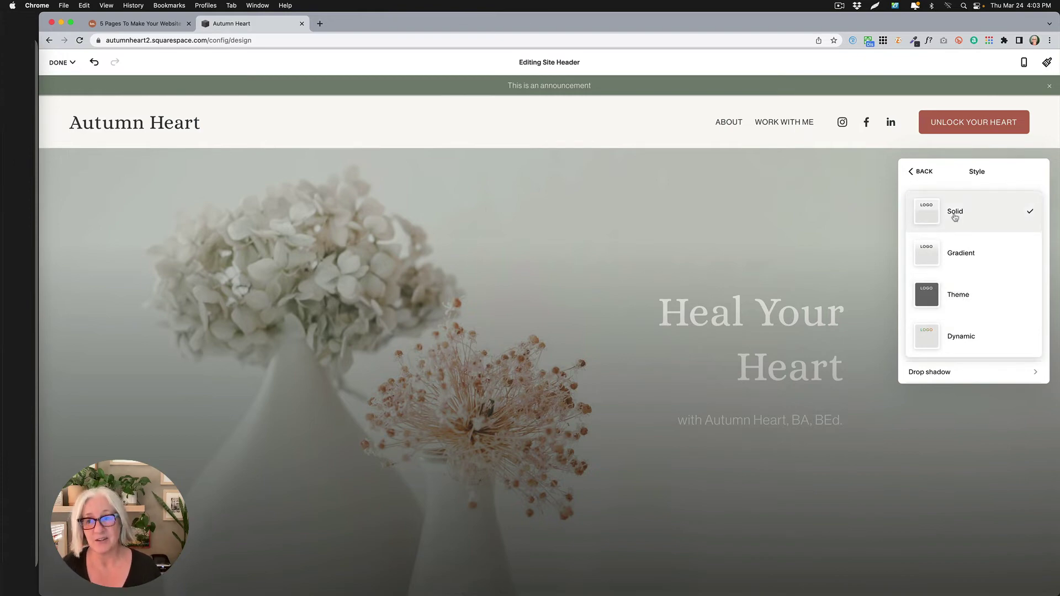
pyautogui.click(962, 302)
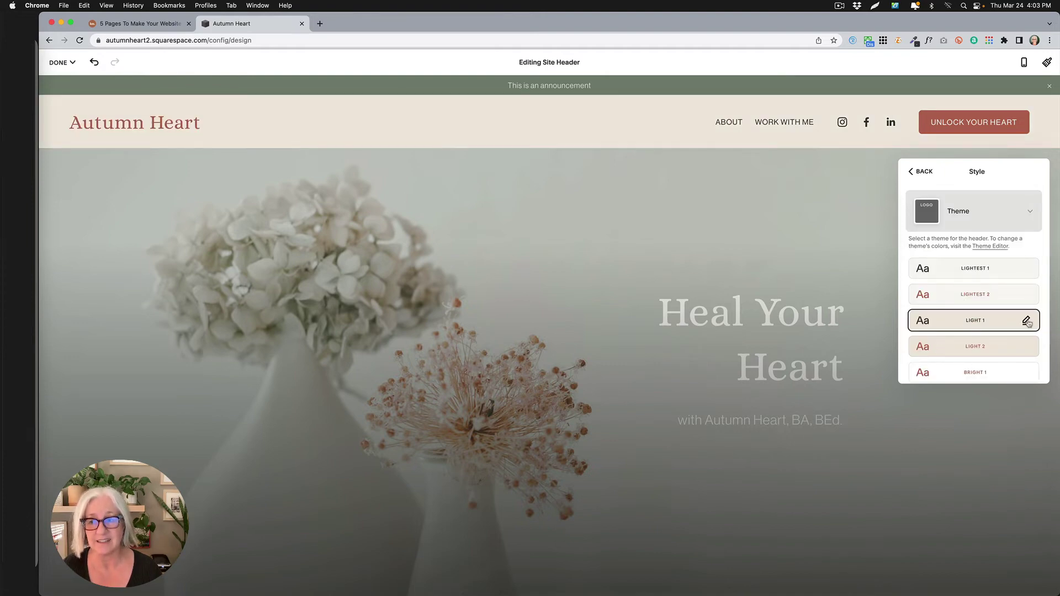
pyautogui.click(948, 215)
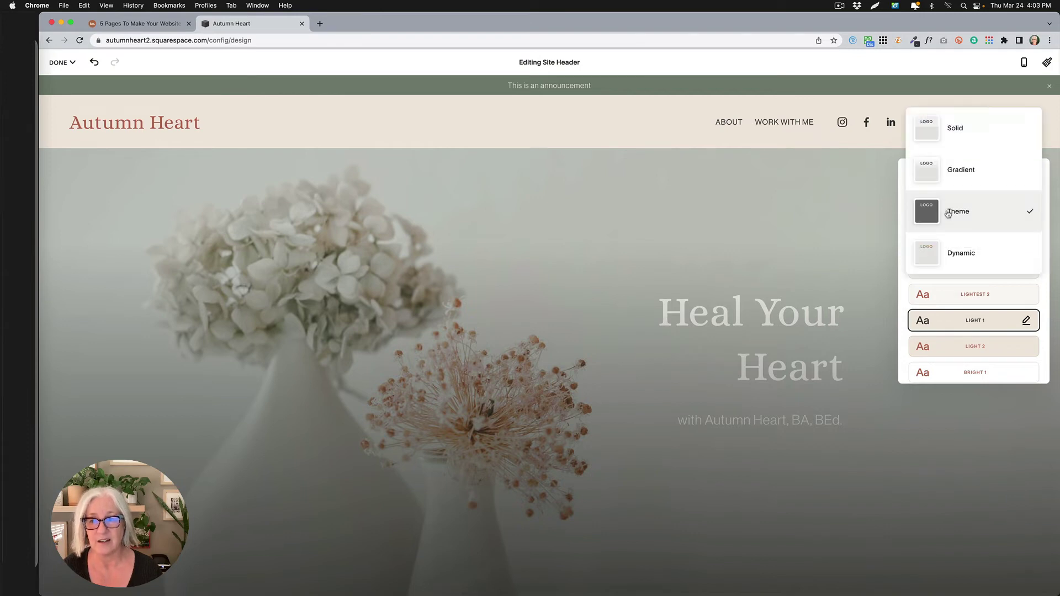
pyautogui.click(948, 129)
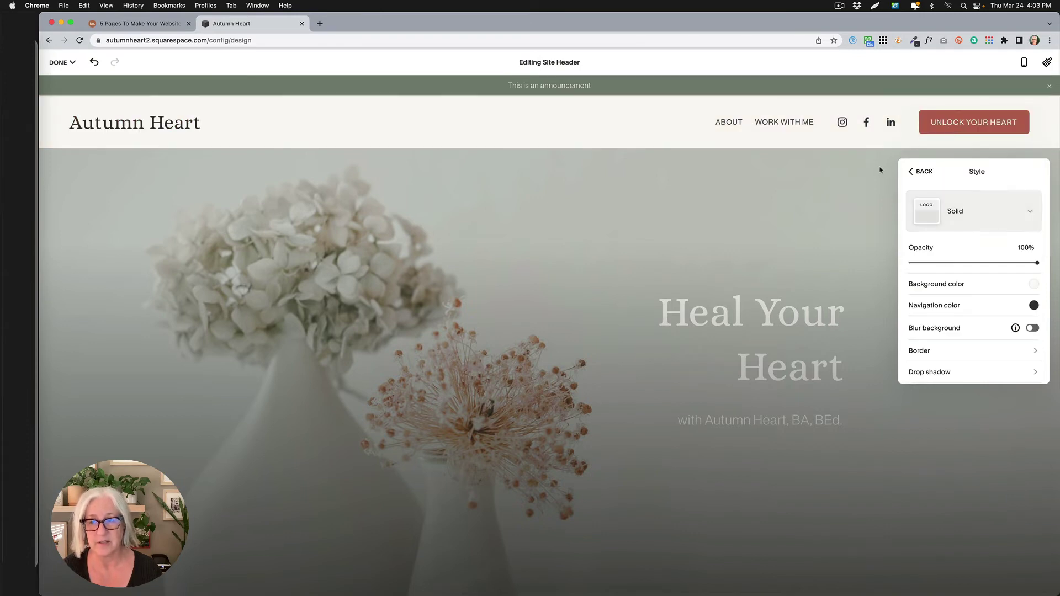
pyautogui.click(880, 168)
# Preview a green button background in the Light 1 theme colours.
pyautogui.click(1047, 65)
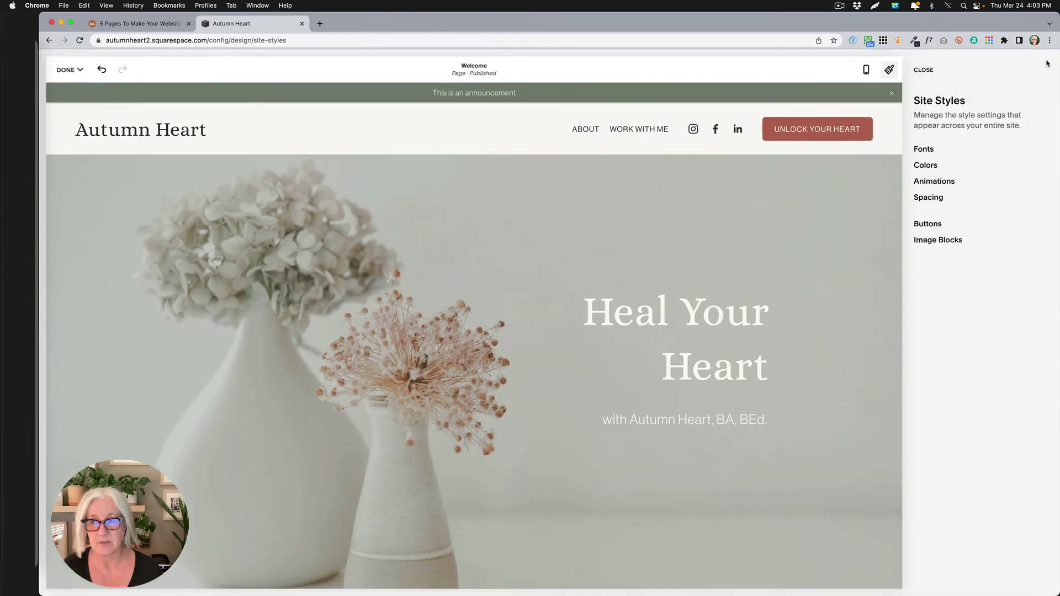
pyautogui.click(933, 169)
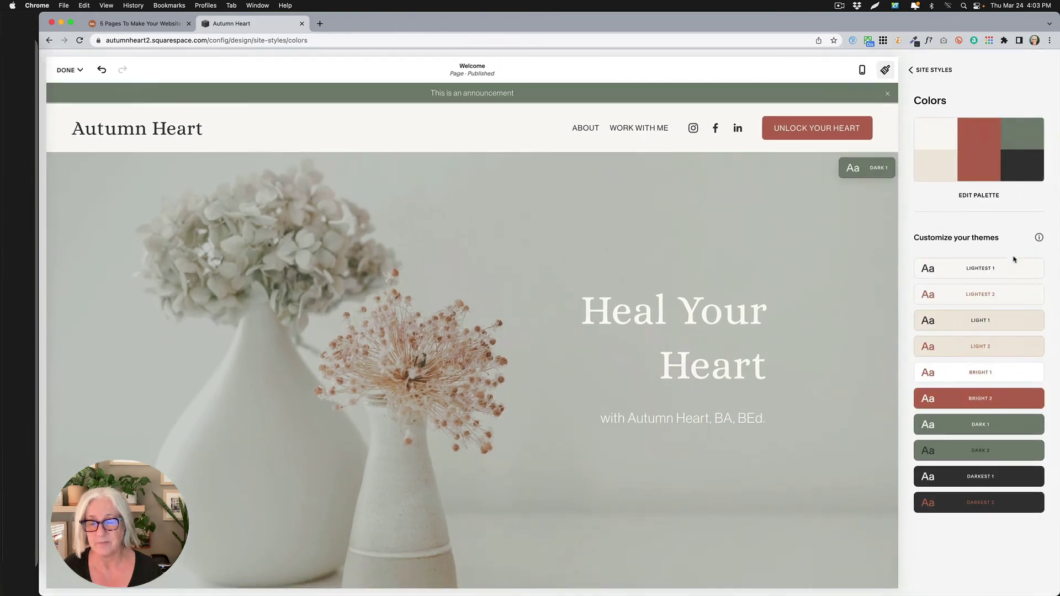
pyautogui.moveTo(1033, 325)
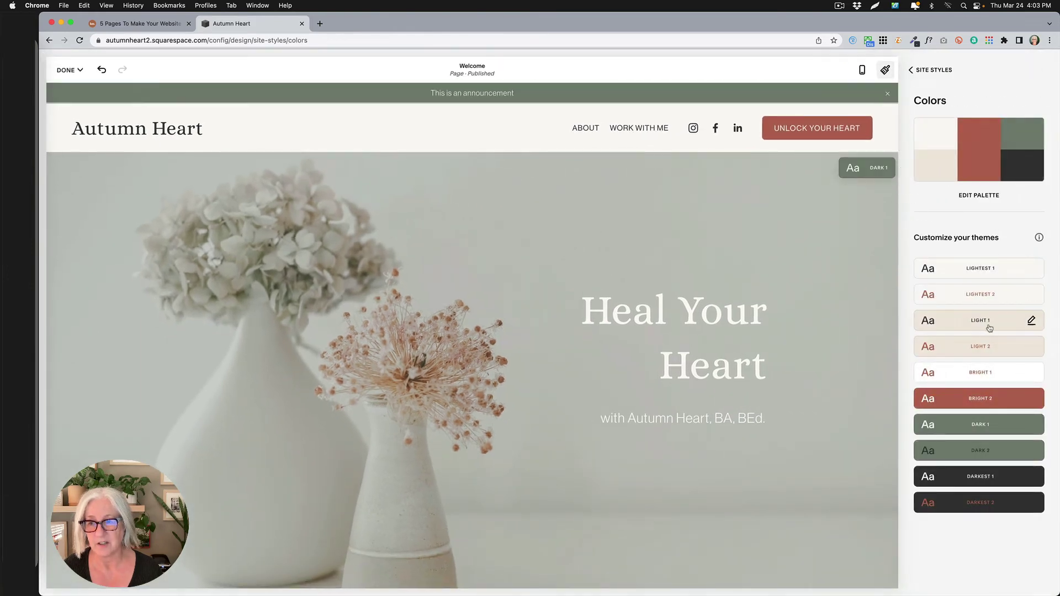
pyautogui.click(1033, 321)
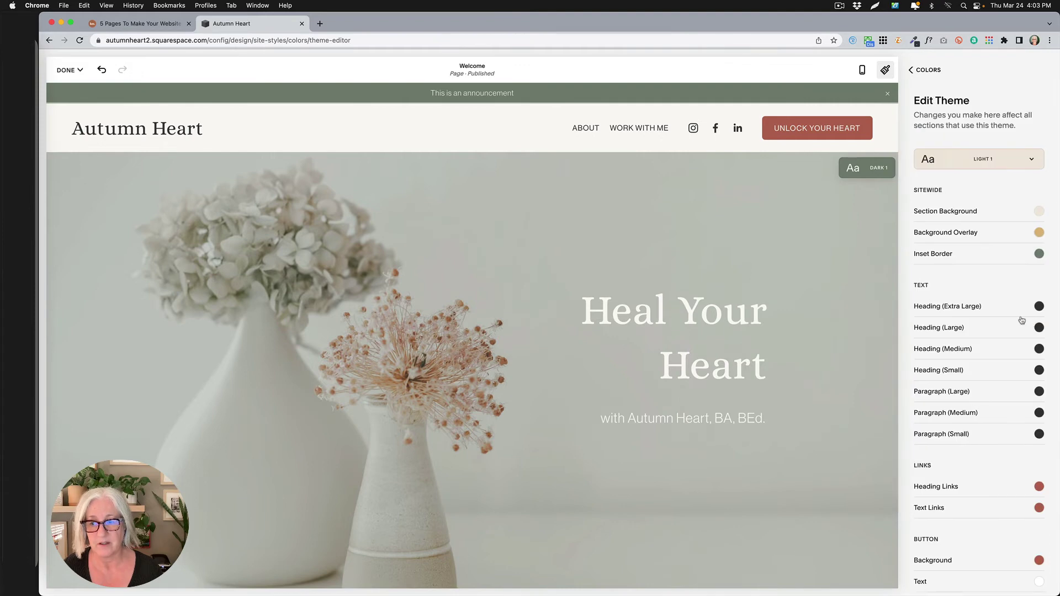
pyautogui.scroll(-3, 1022, 320)
pyautogui.scroll(-1, 1023, 320)
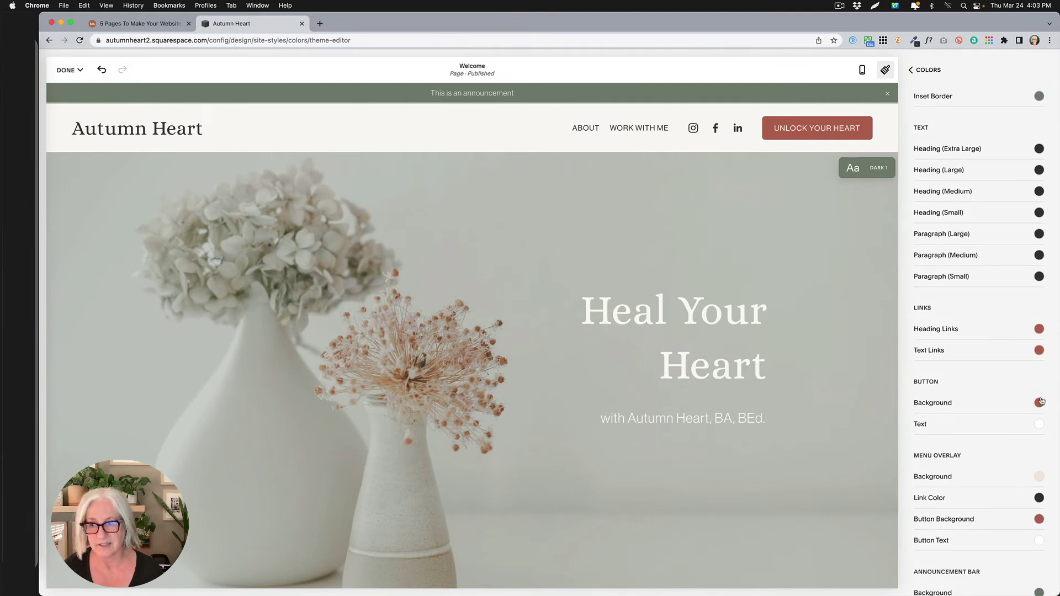
pyautogui.click(1036, 404)
pyautogui.click(947, 425)
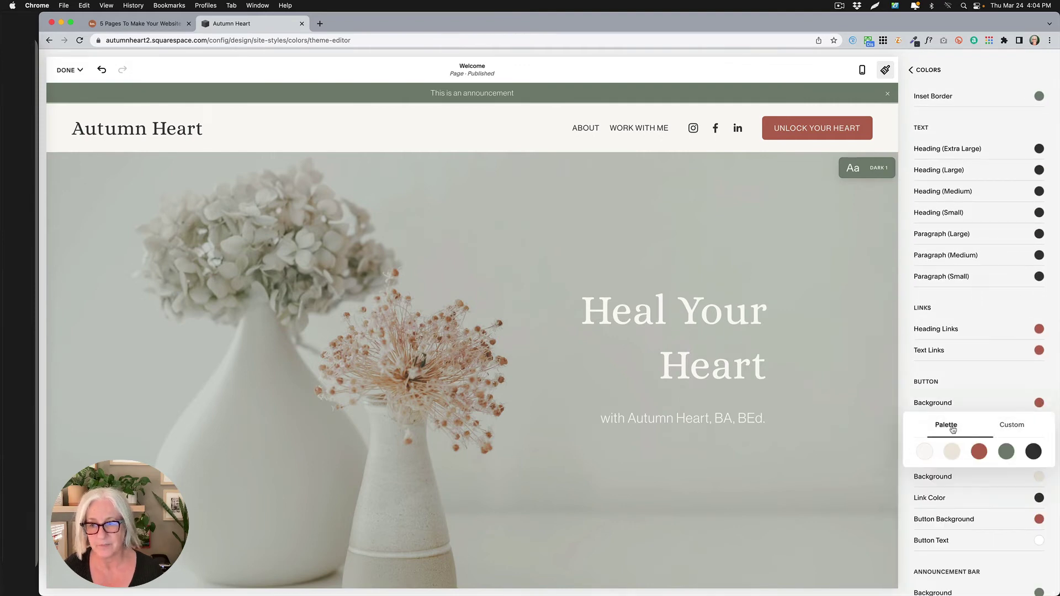
pyautogui.click(1007, 452)
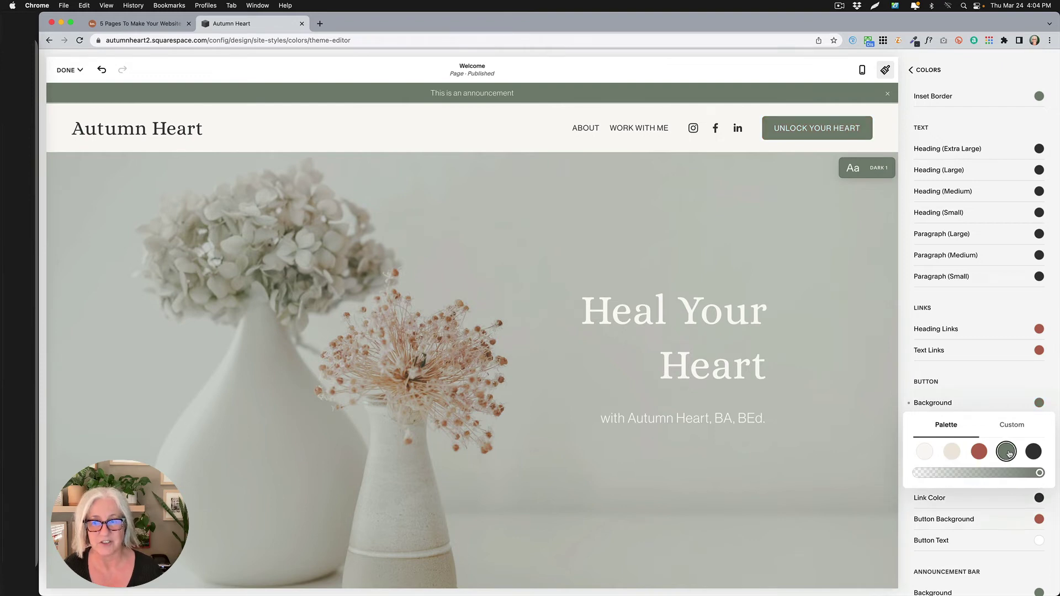
pyautogui.click(981, 388)
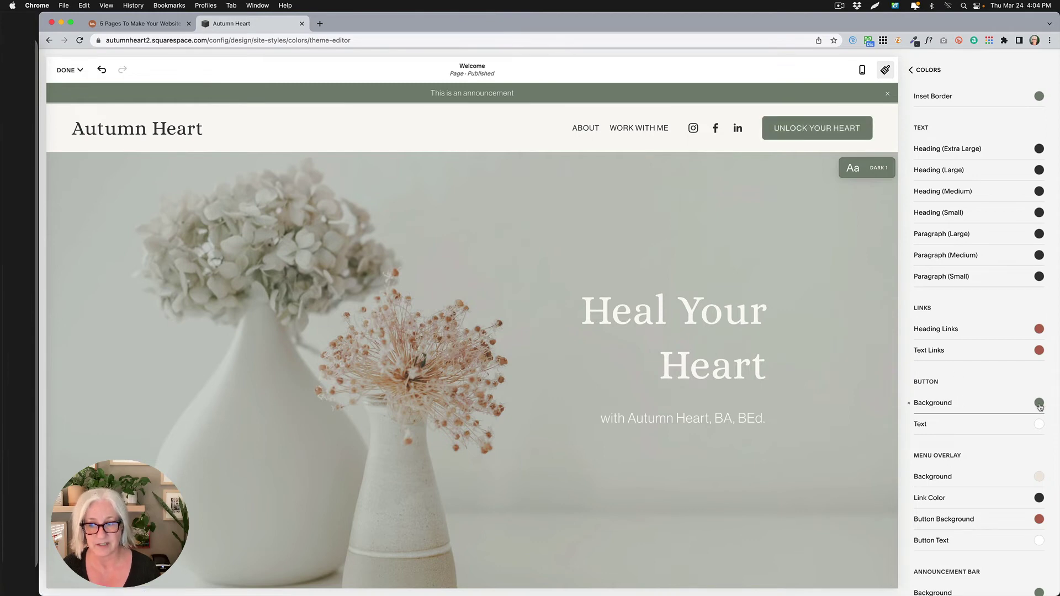
# Return the Light 1 button background to terracotta and close Site Styles.
pyautogui.click(1039, 403)
pyautogui.click(979, 453)
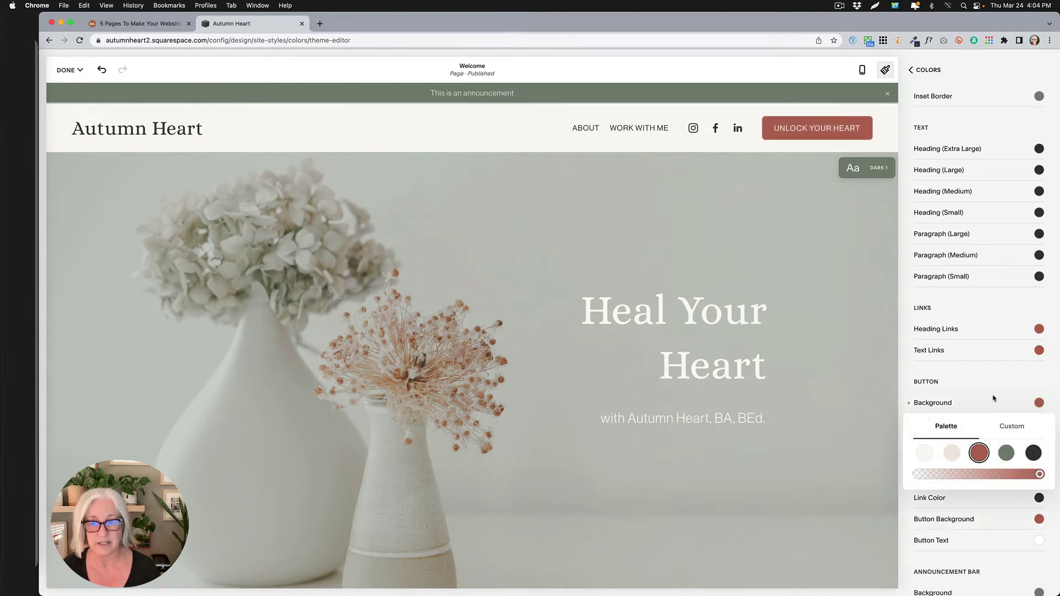
pyautogui.click(993, 399)
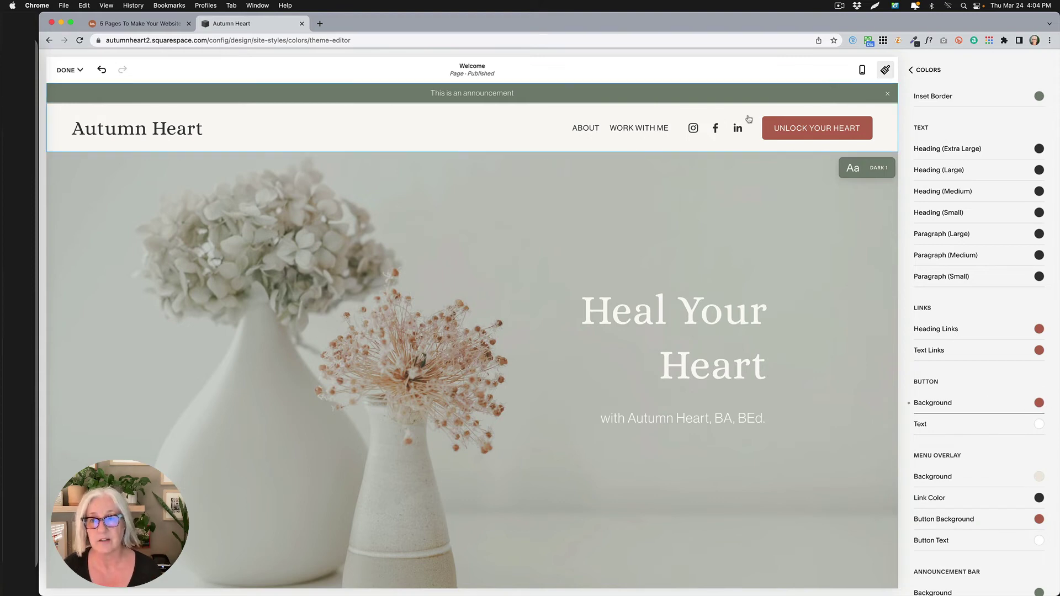
pyautogui.click(885, 69)
# Switch the site header's background style to a theme-based background.
pyautogui.click(540, 132)
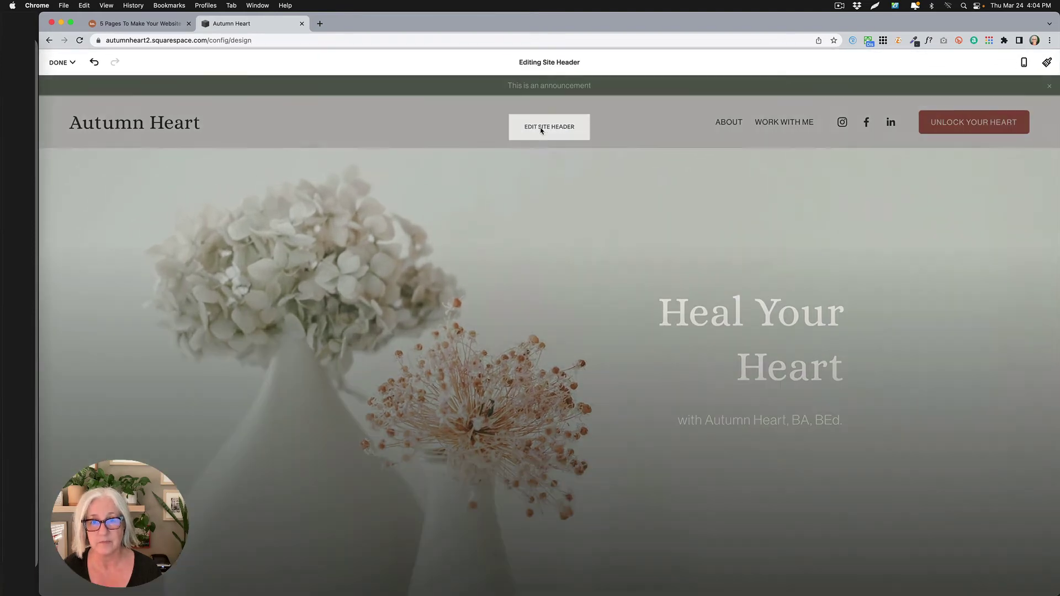
pyautogui.click(968, 346)
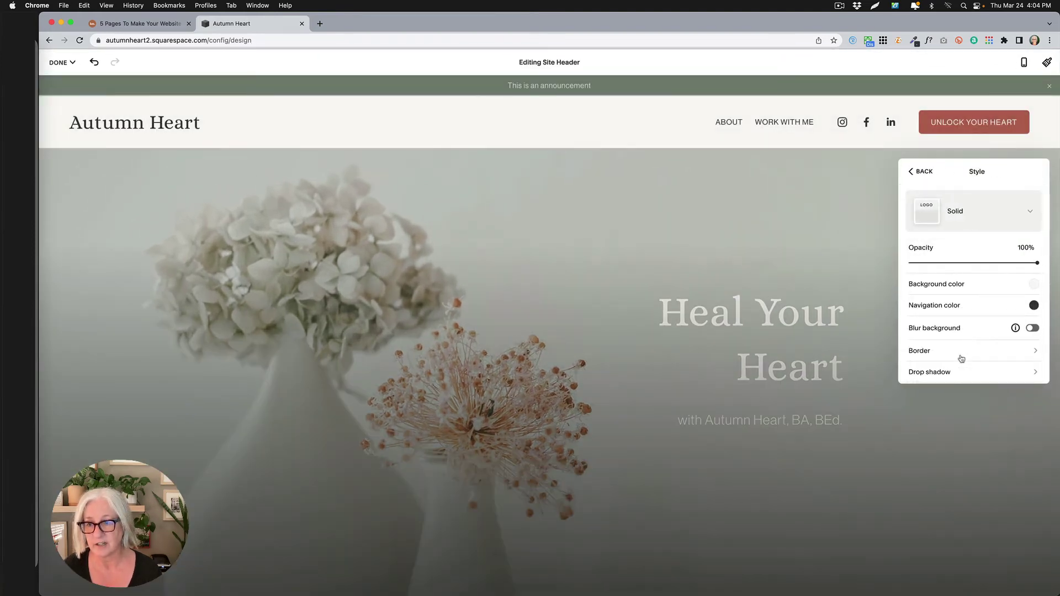
pyautogui.scroll(-1, 955, 328)
pyautogui.scroll(1, 953, 323)
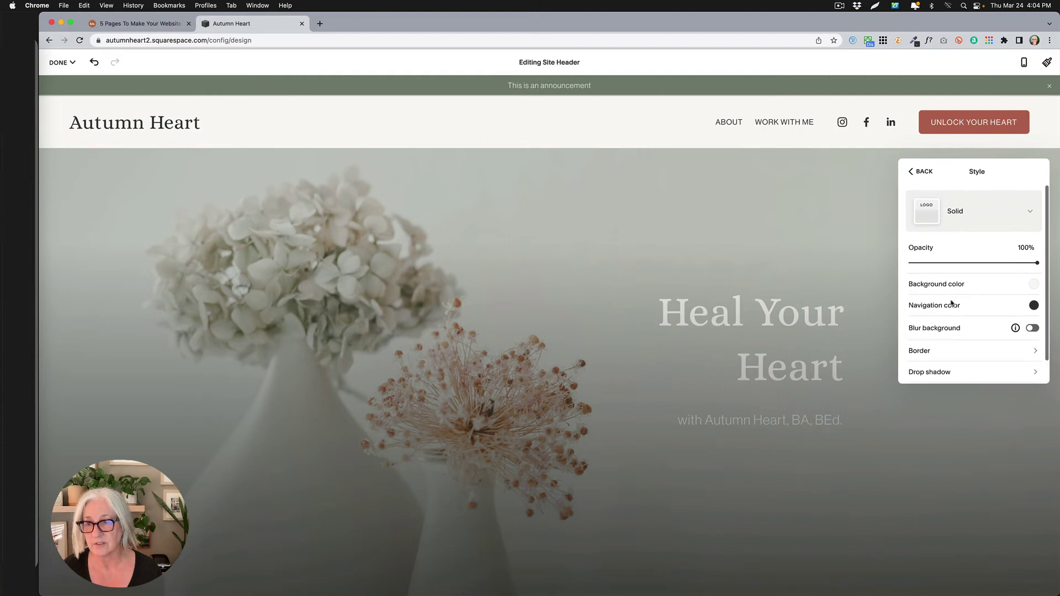
pyautogui.click(959, 200)
pyautogui.click(966, 304)
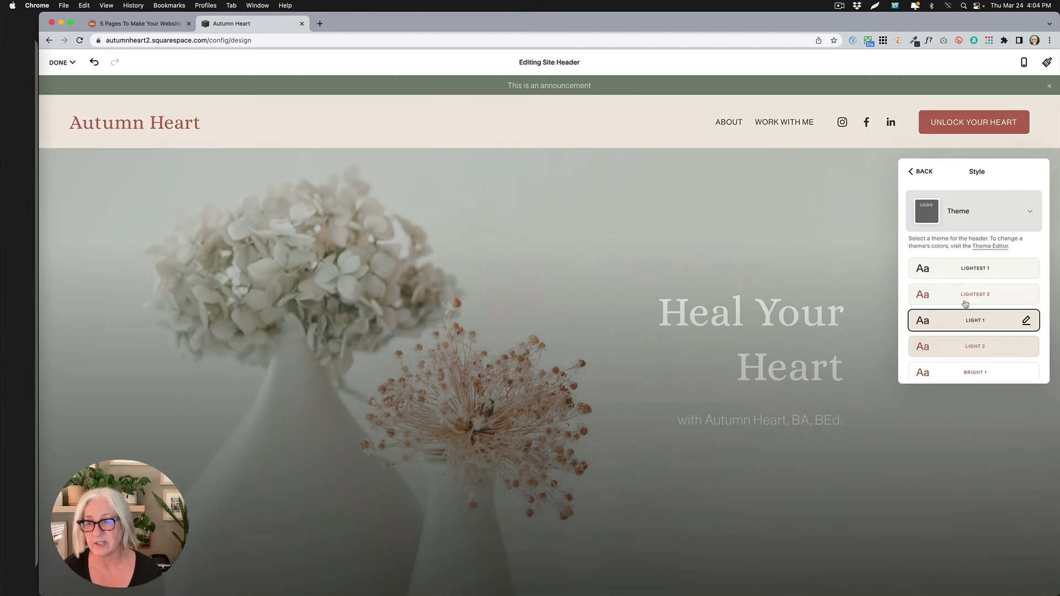
# Preview the Bright, Dark, Darkest and Lightest header themes, then settle on red Bright 2.
pyautogui.scroll(-3, 987, 338)
pyautogui.scroll(-2, 987, 341)
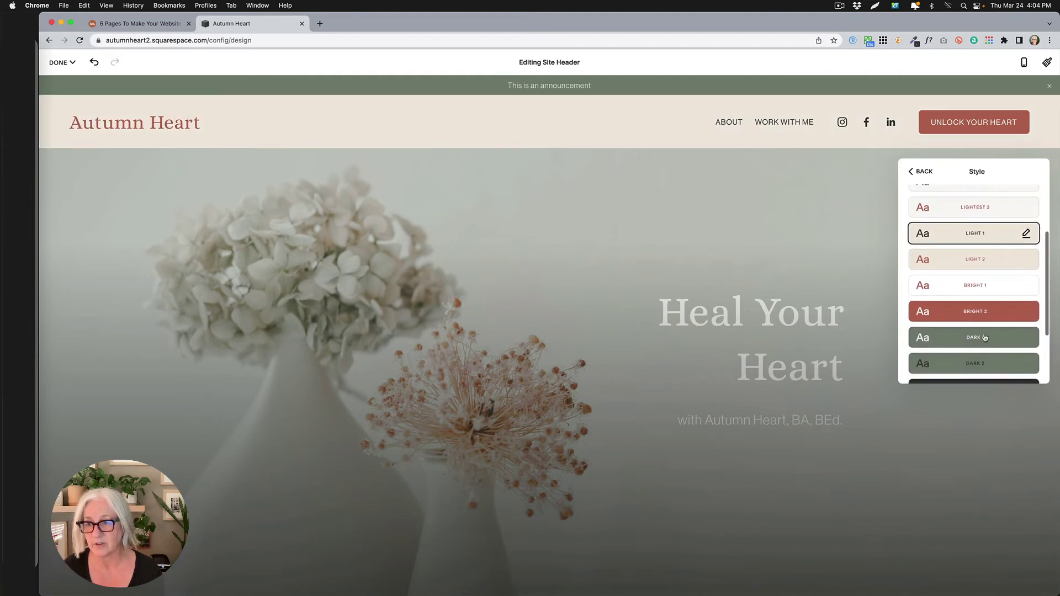
pyautogui.click(985, 314)
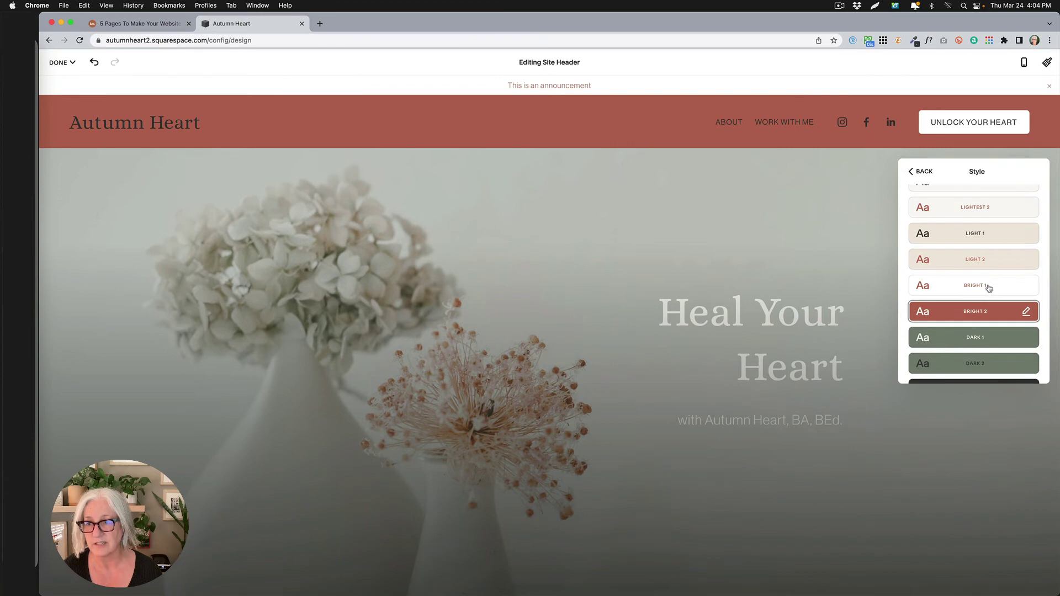
pyautogui.click(989, 287)
pyautogui.click(987, 337)
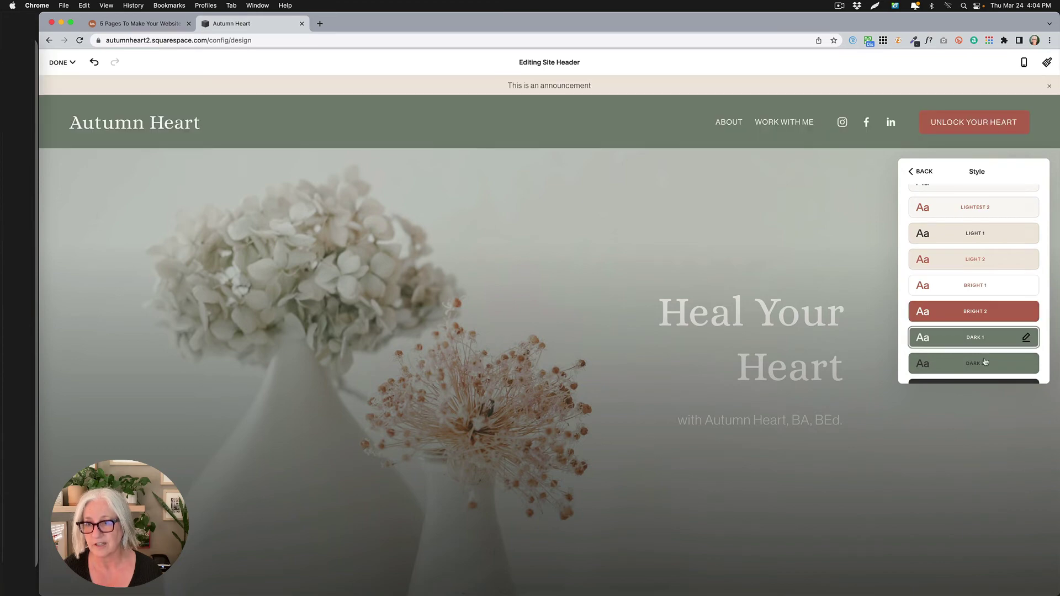
pyautogui.click(986, 363)
pyautogui.scroll(-4, 985, 356)
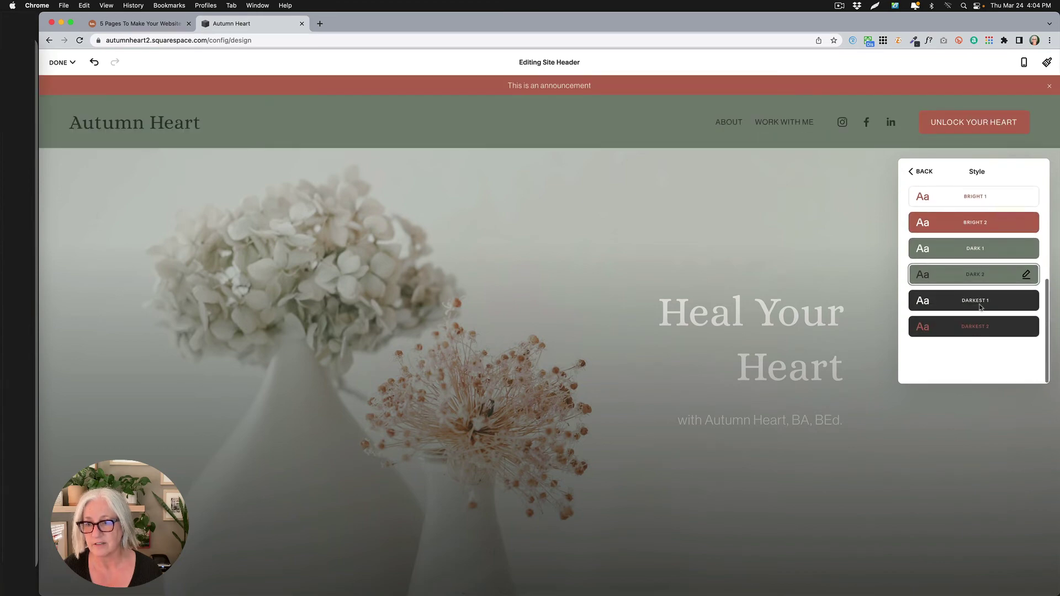
pyautogui.click(981, 302)
pyautogui.click(980, 327)
pyautogui.scroll(5, 981, 327)
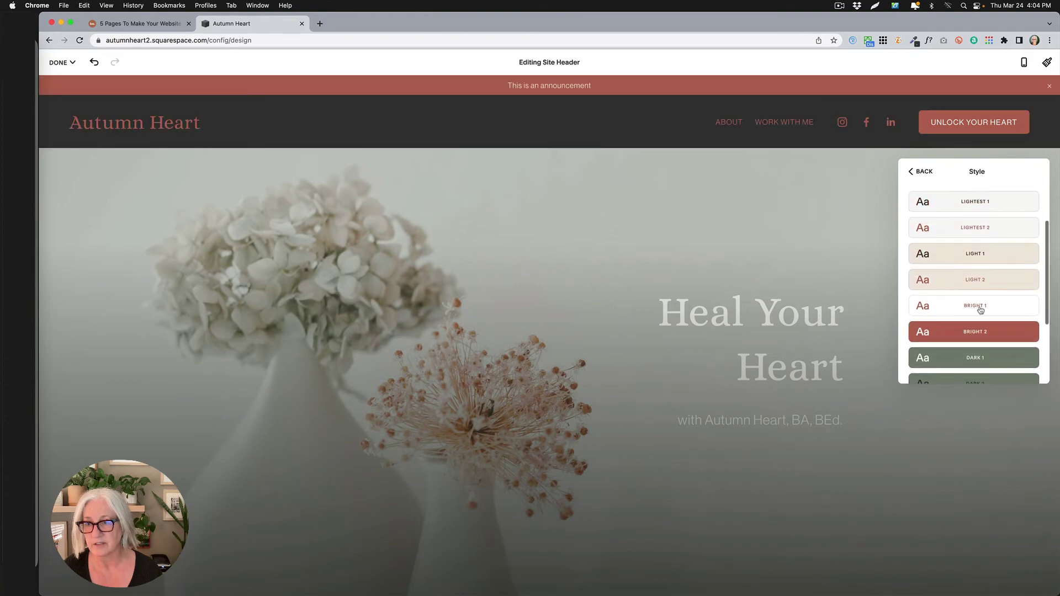
pyautogui.click(982, 294)
pyautogui.scroll(-1, 980, 325)
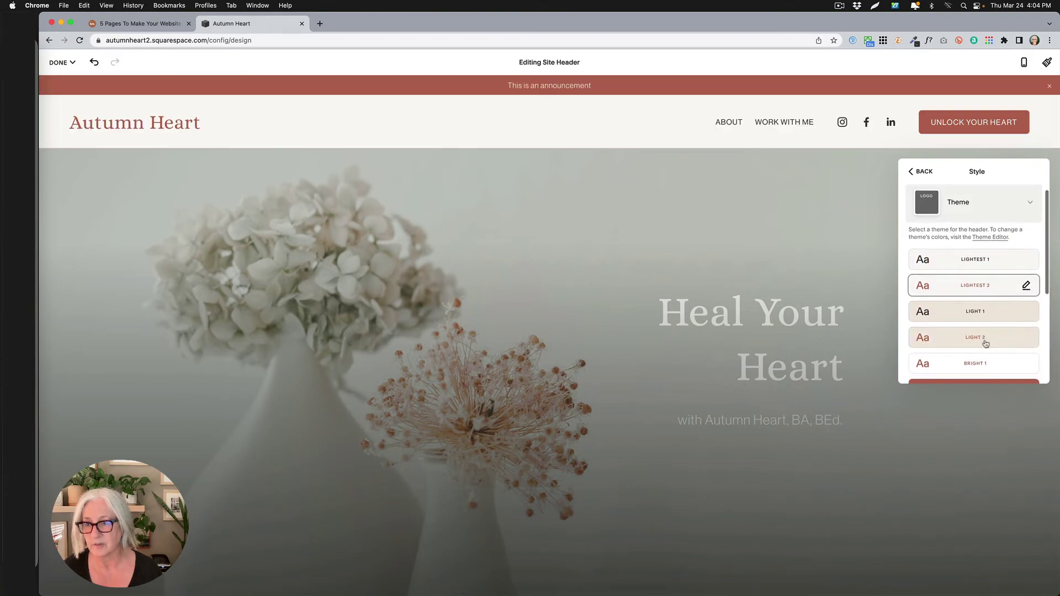
pyautogui.click(977, 331)
pyautogui.click(978, 360)
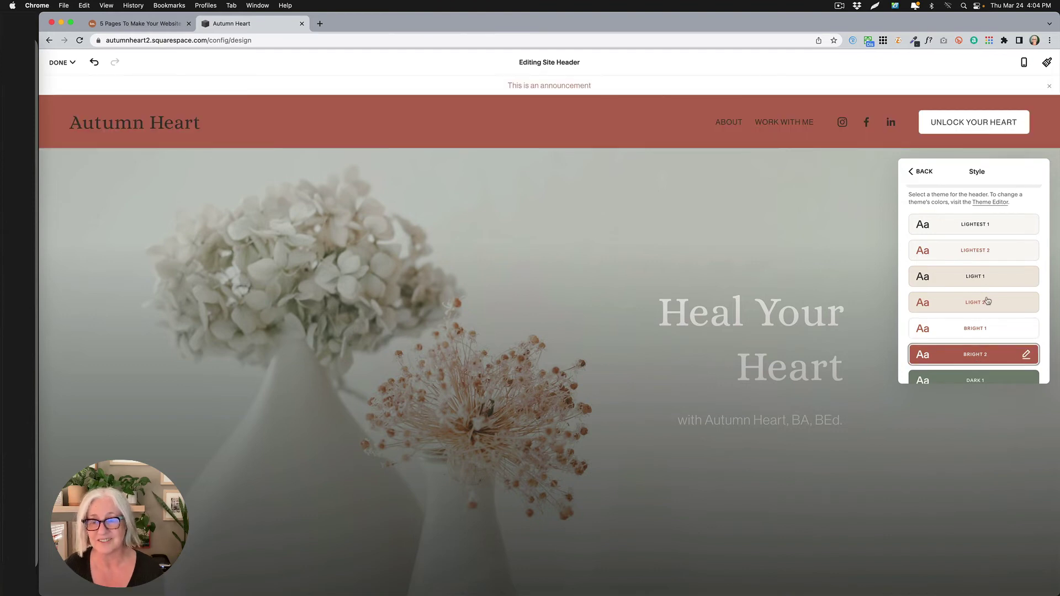
# Set the site header's background type to Solid in its Style settings.
pyautogui.click(843, 170)
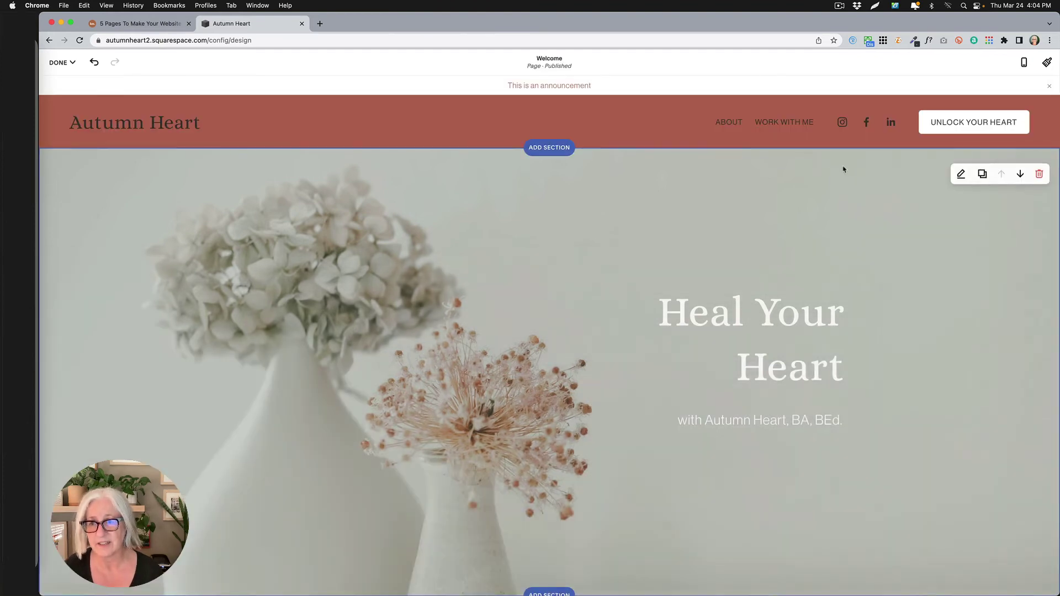
pyautogui.click(550, 125)
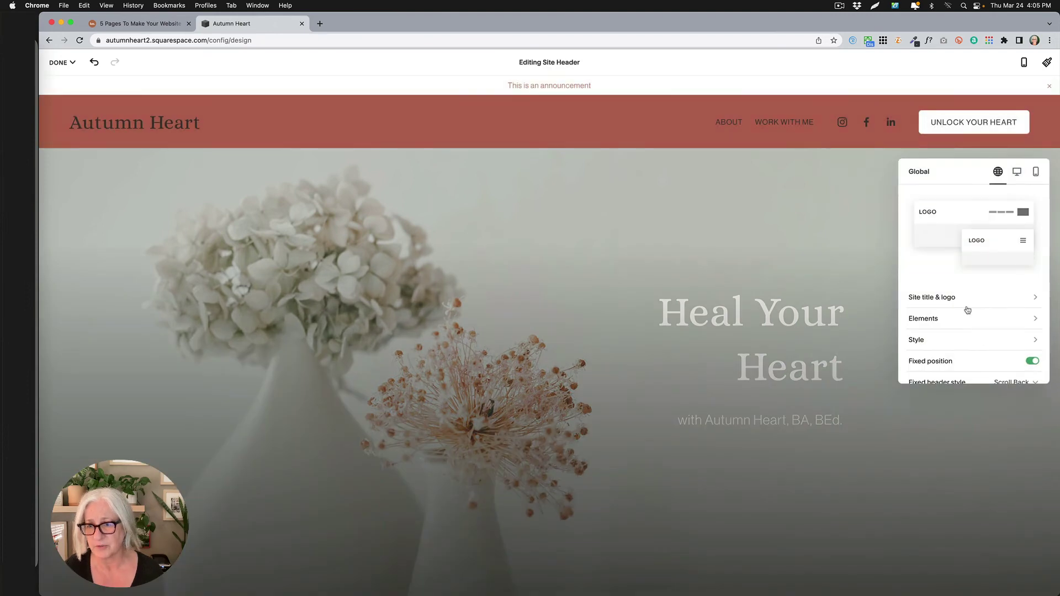
pyautogui.click(962, 341)
pyautogui.click(973, 207)
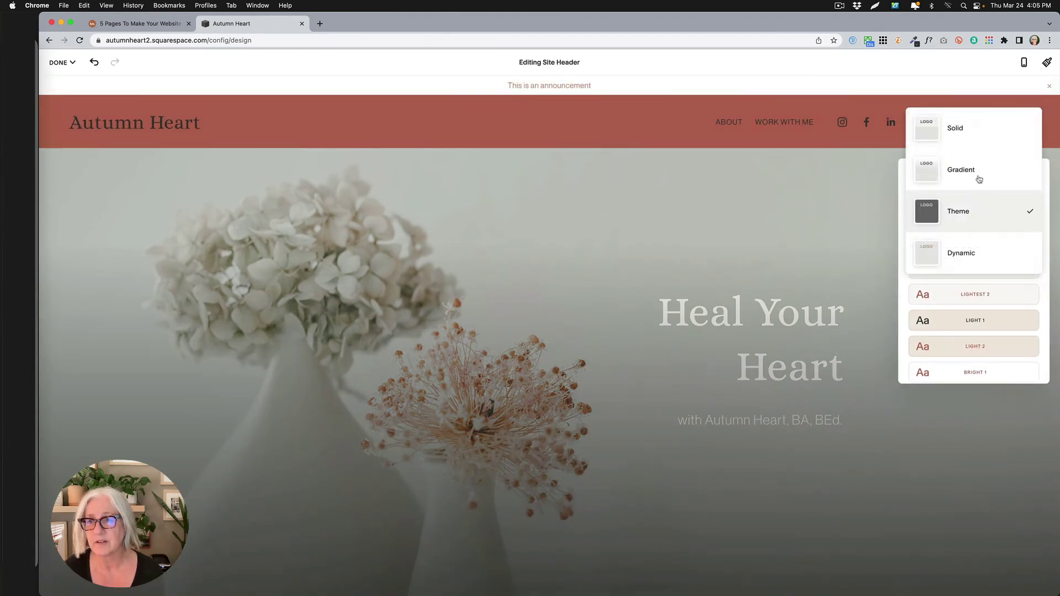
pyautogui.click(967, 131)
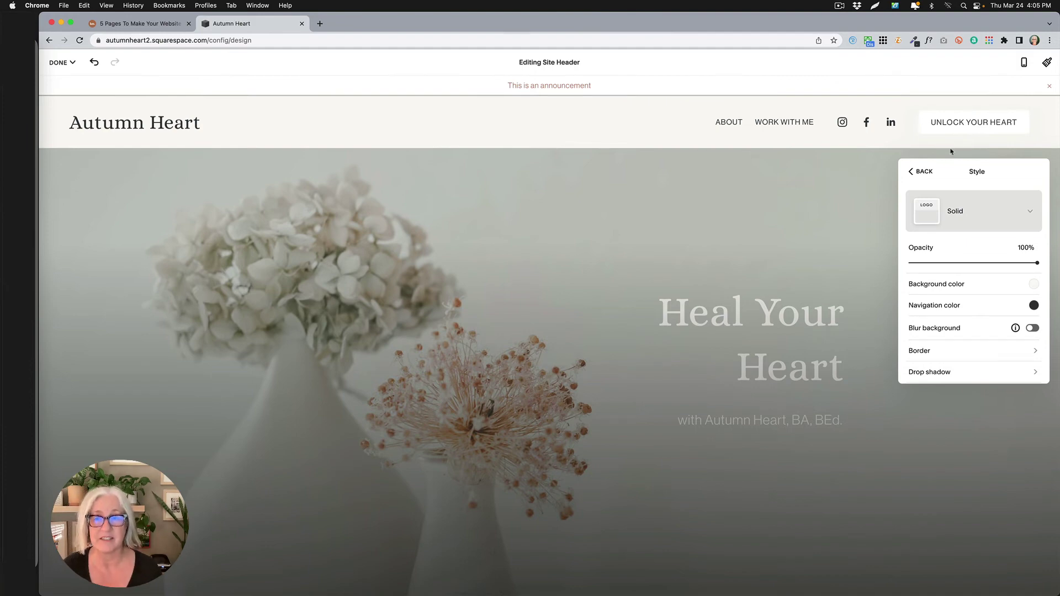
pyautogui.click(925, 167)
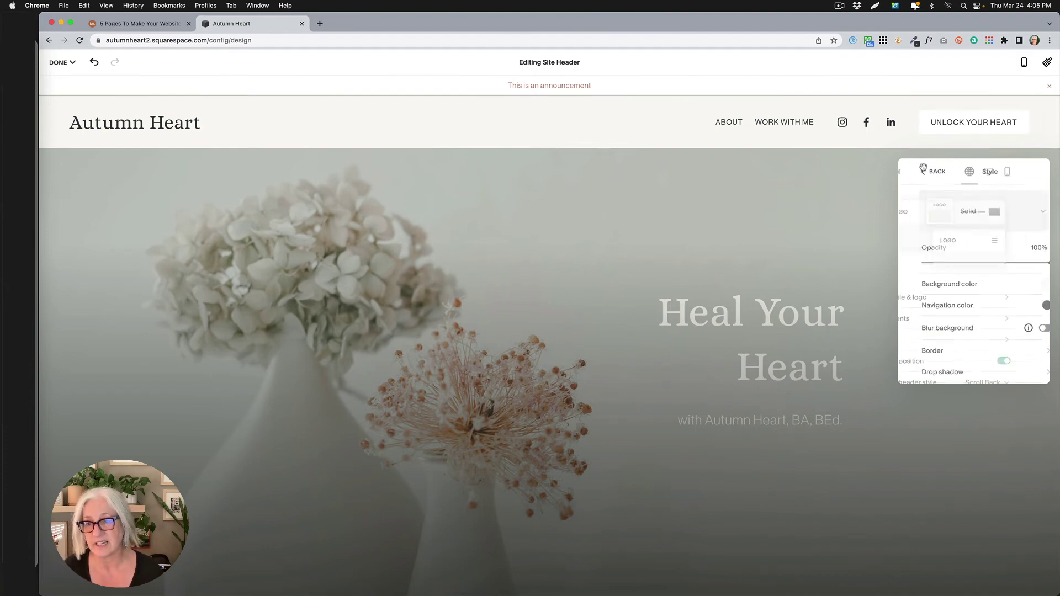
# Try the header with a Theme background using Lightest 1.
pyautogui.click(935, 344)
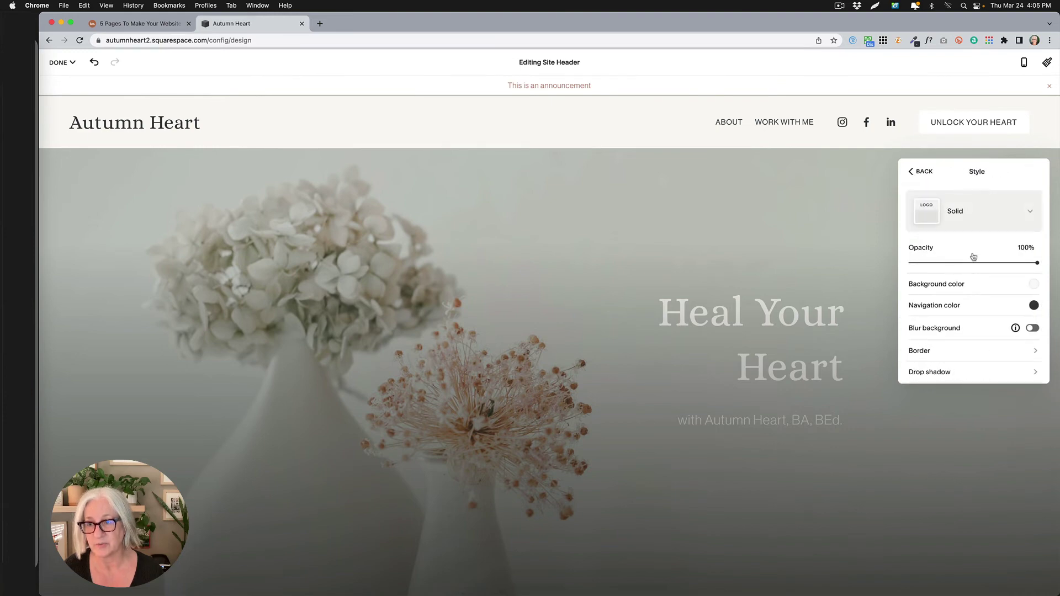
pyautogui.click(937, 212)
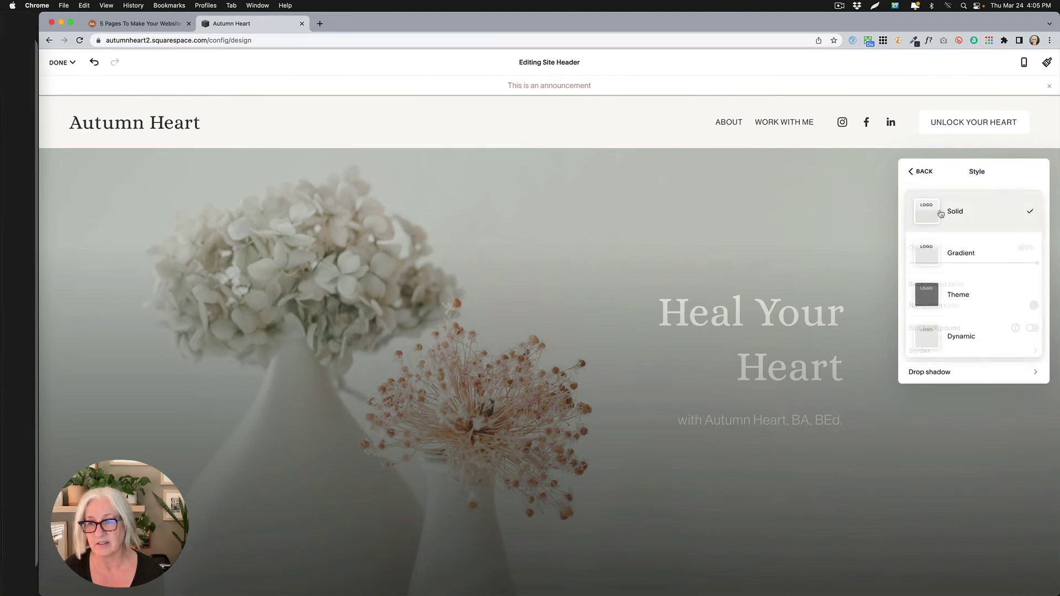
pyautogui.click(947, 299)
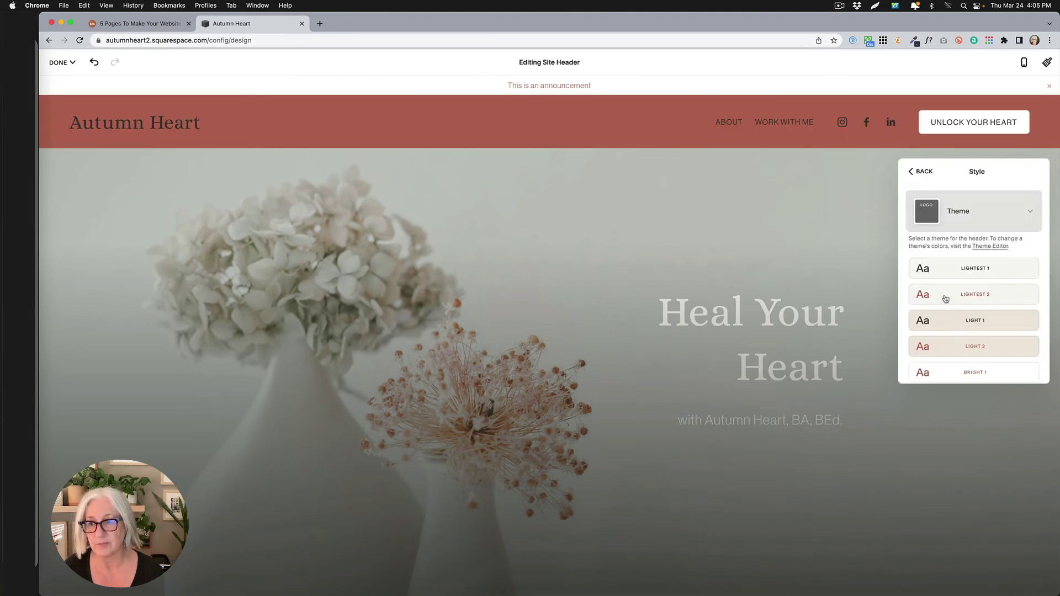
pyautogui.click(1028, 270)
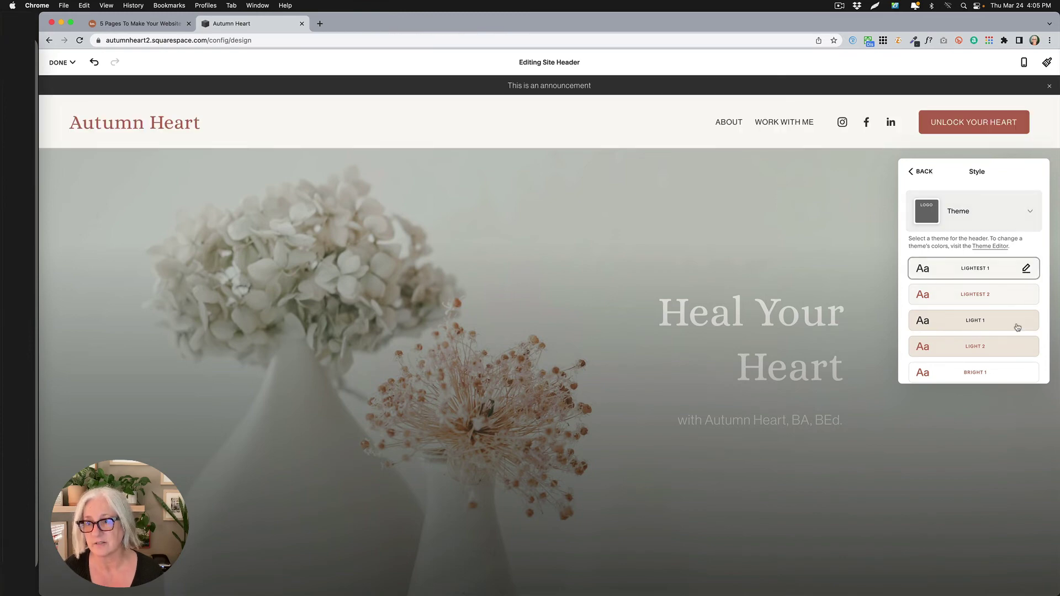
pyautogui.click(913, 179)
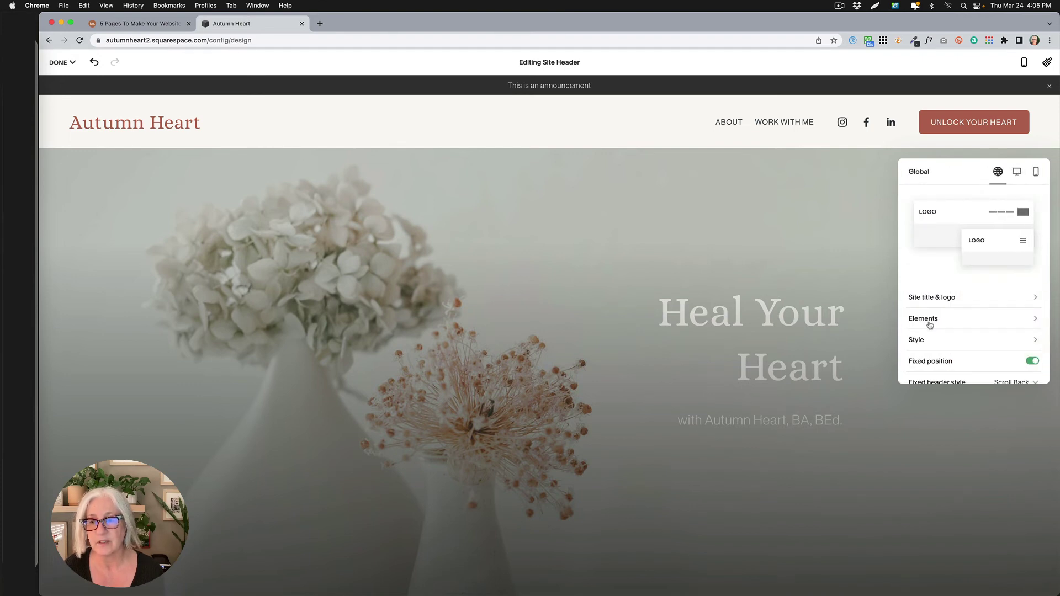
# Revert the header background to Solid and exit header editing.
pyautogui.click(930, 341)
pyautogui.click(961, 214)
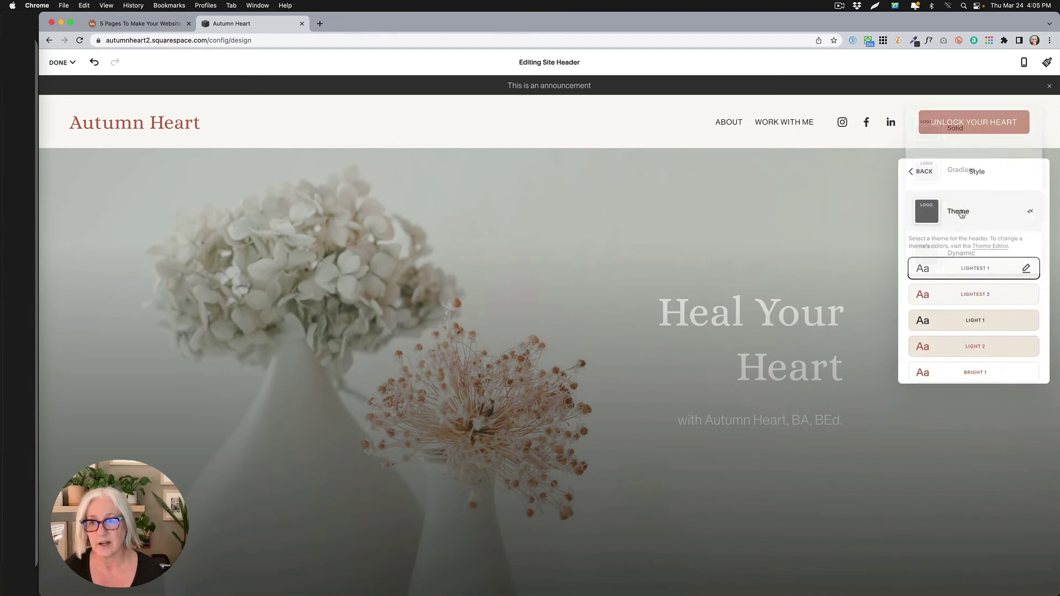
pyautogui.click(964, 134)
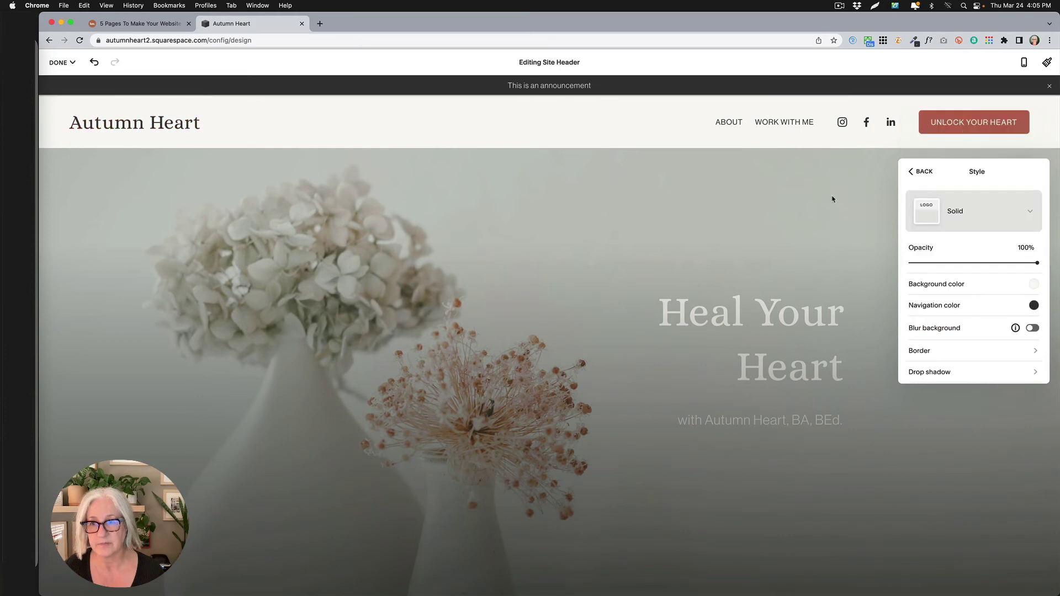
pyautogui.click(833, 199)
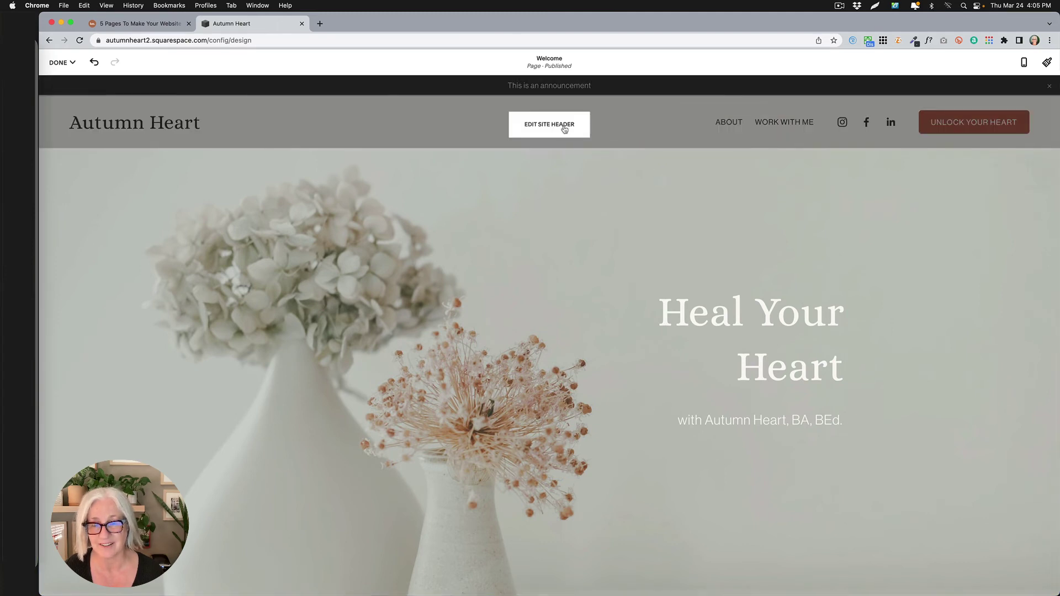
# In Site Styles Colors, set Lightest 1's Announcement Bar Background to the green swatch.
pyautogui.click(1048, 62)
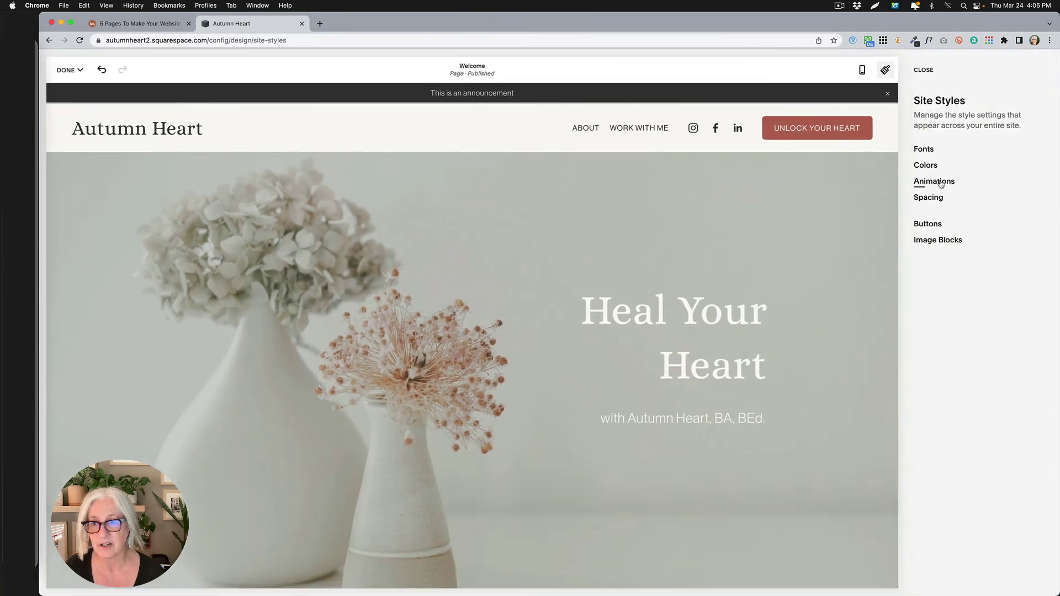
pyautogui.click(927, 167)
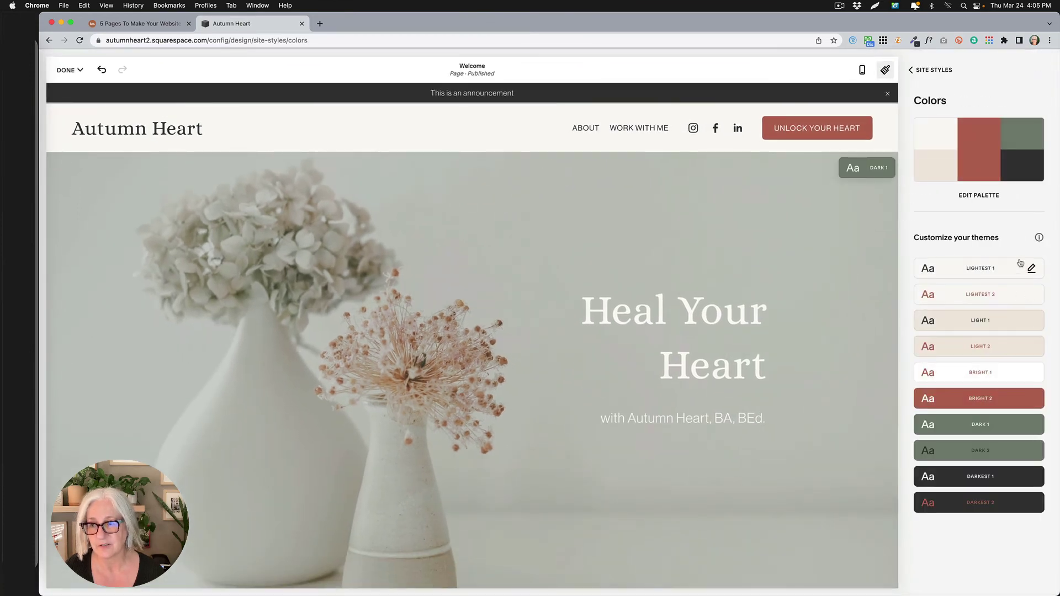
pyautogui.click(1031, 269)
pyautogui.scroll(-8, 986, 307)
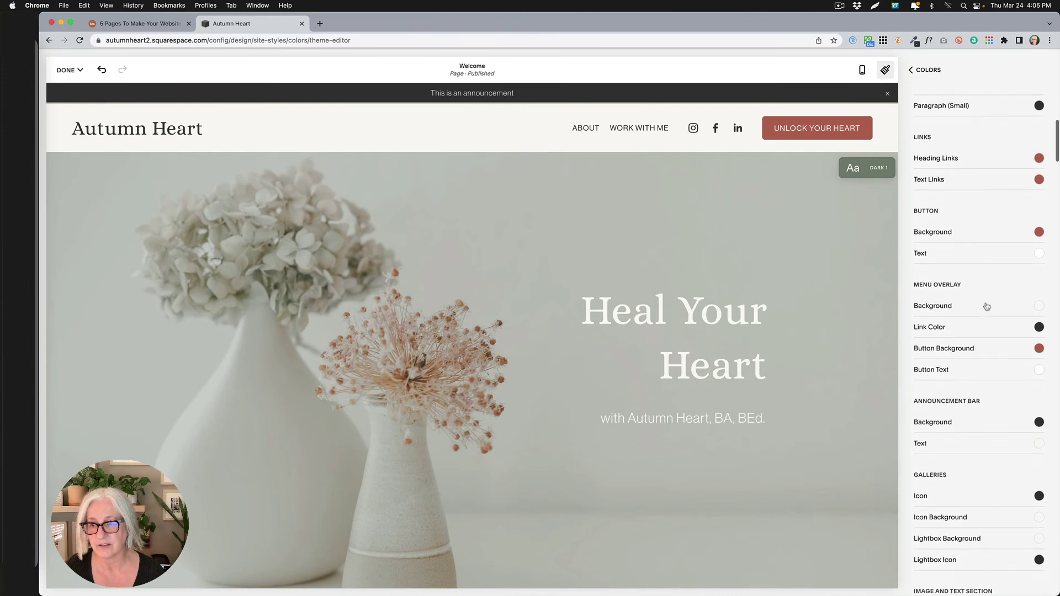
pyautogui.click(1039, 421)
pyautogui.click(1005, 472)
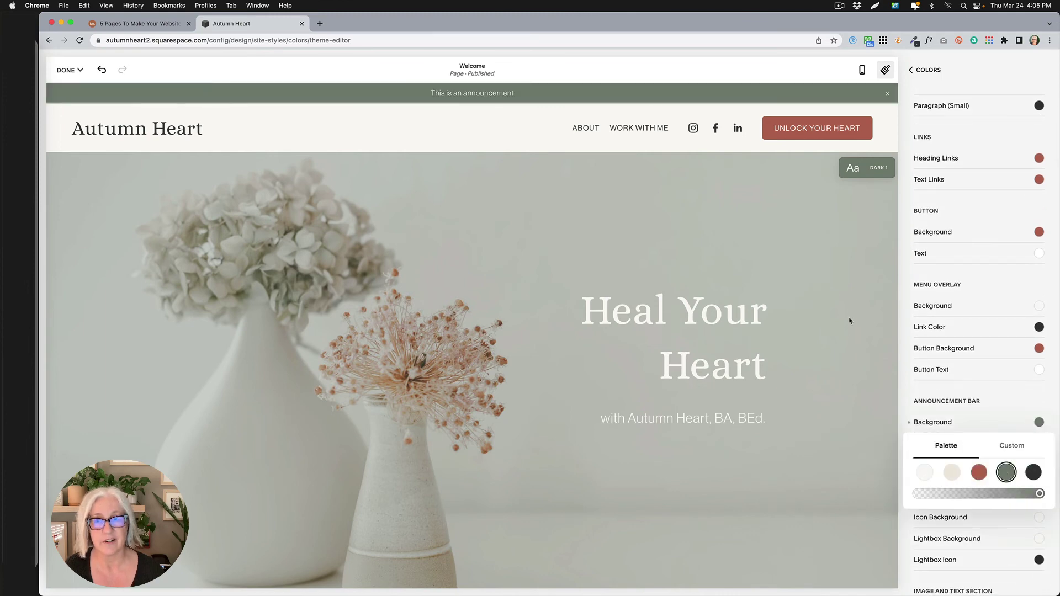
pyautogui.click(912, 72)
pyautogui.click(912, 72)
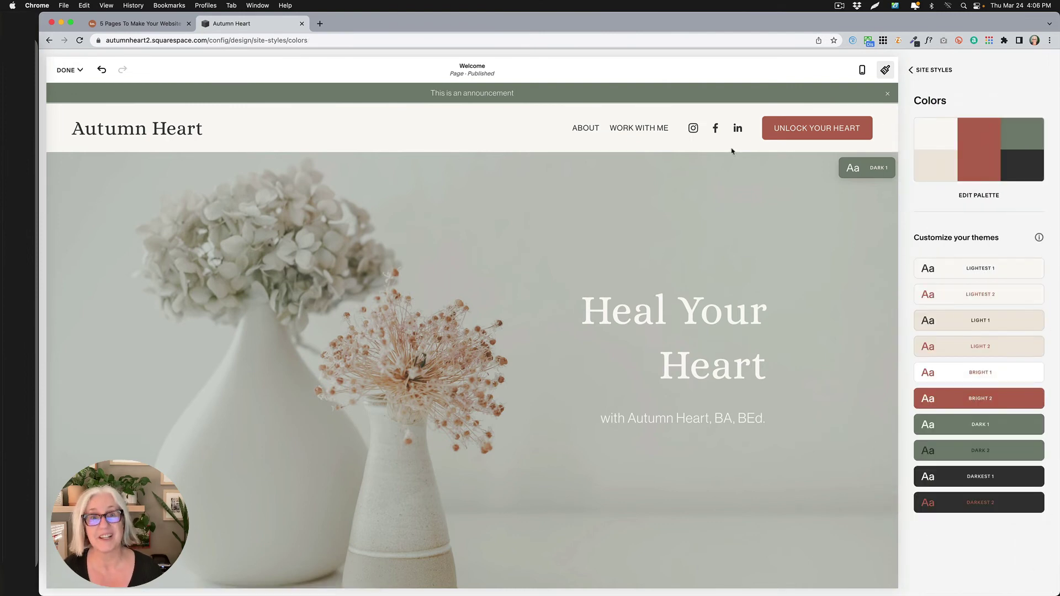
# Leave the colour palette and return to the Site Styles category list.
pyautogui.scroll(-2, 728, 155)
pyautogui.scroll(1, 707, 168)
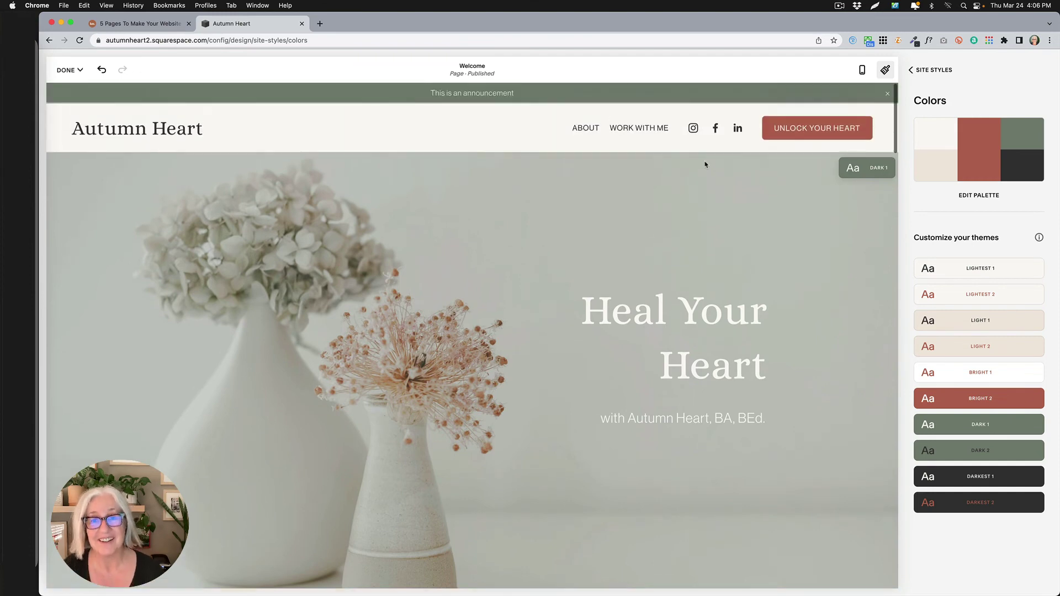
pyautogui.click(912, 71)
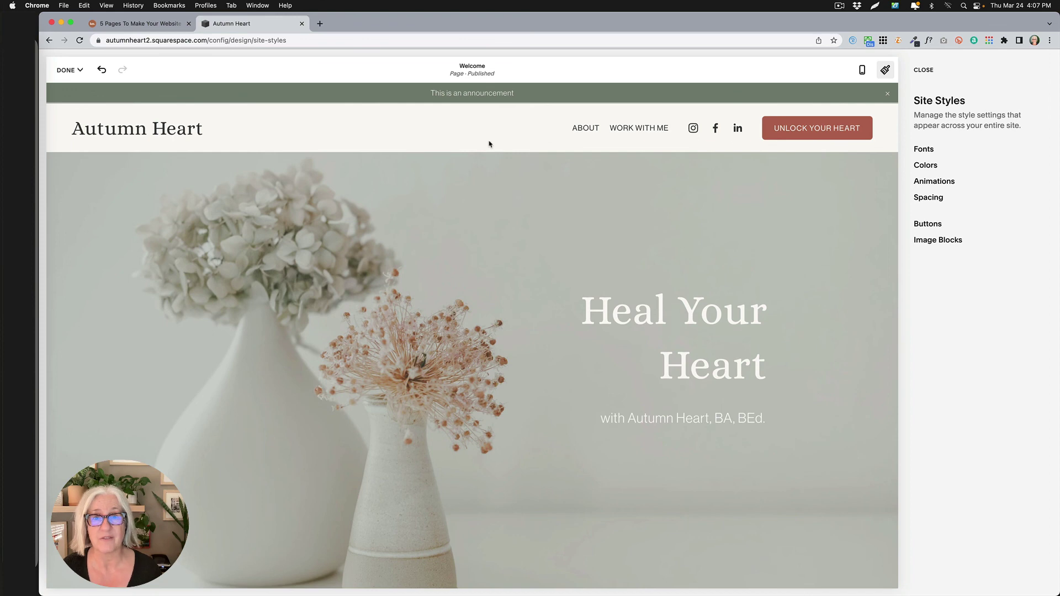
# Change the header background from Solid to Theme, applying Lightest 1 with a red site title.
pyautogui.click(924, 70)
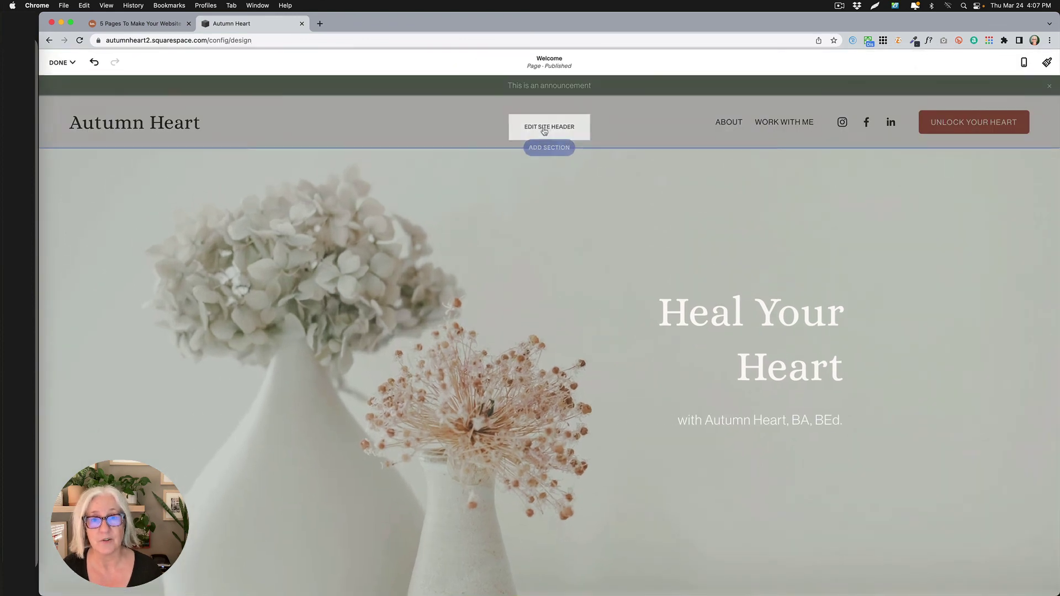
pyautogui.click(545, 129)
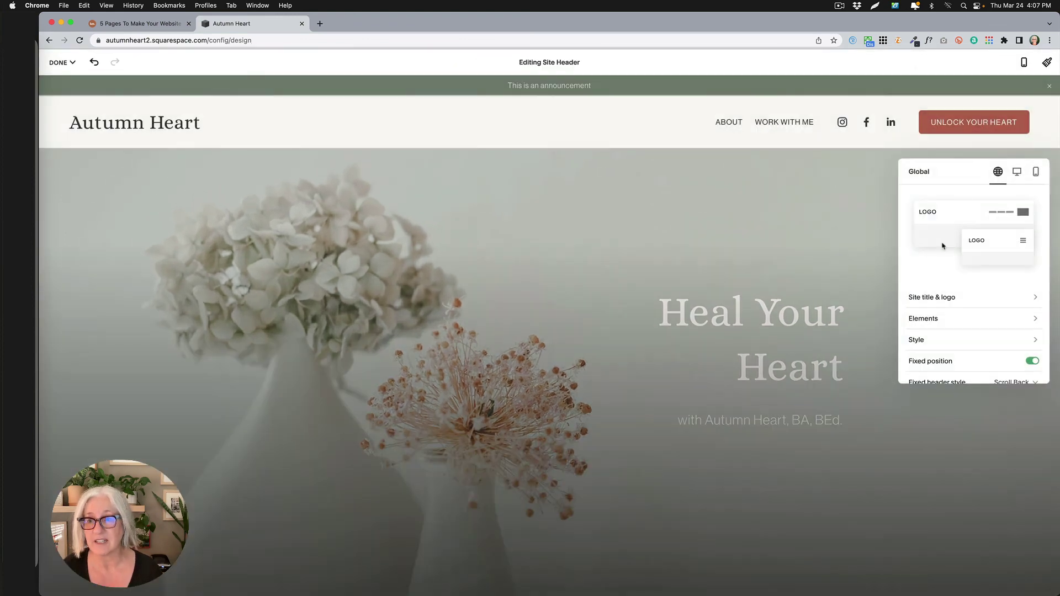
pyautogui.click(942, 337)
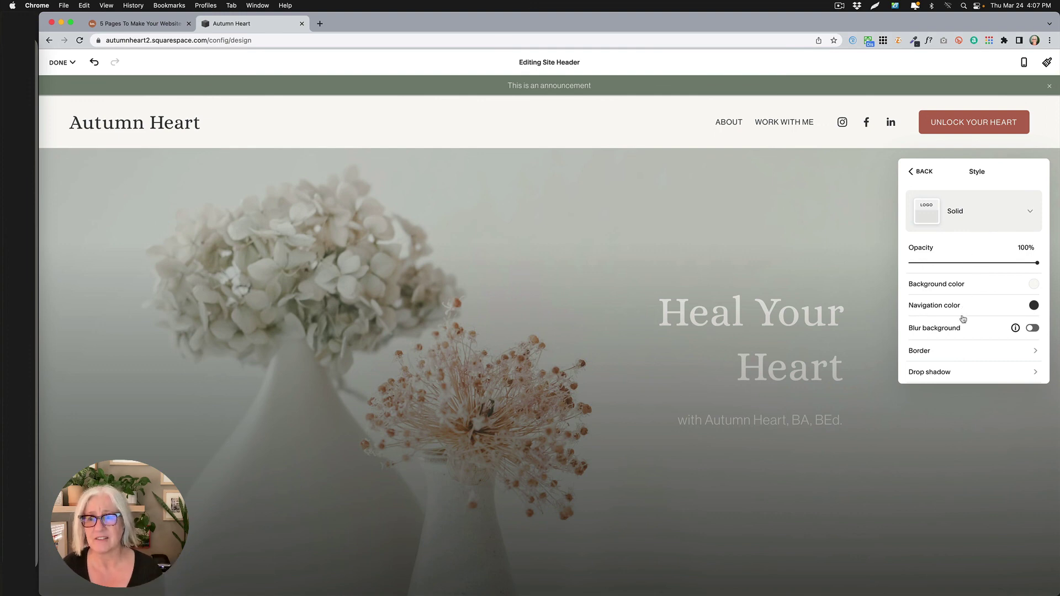
pyautogui.click(950, 211)
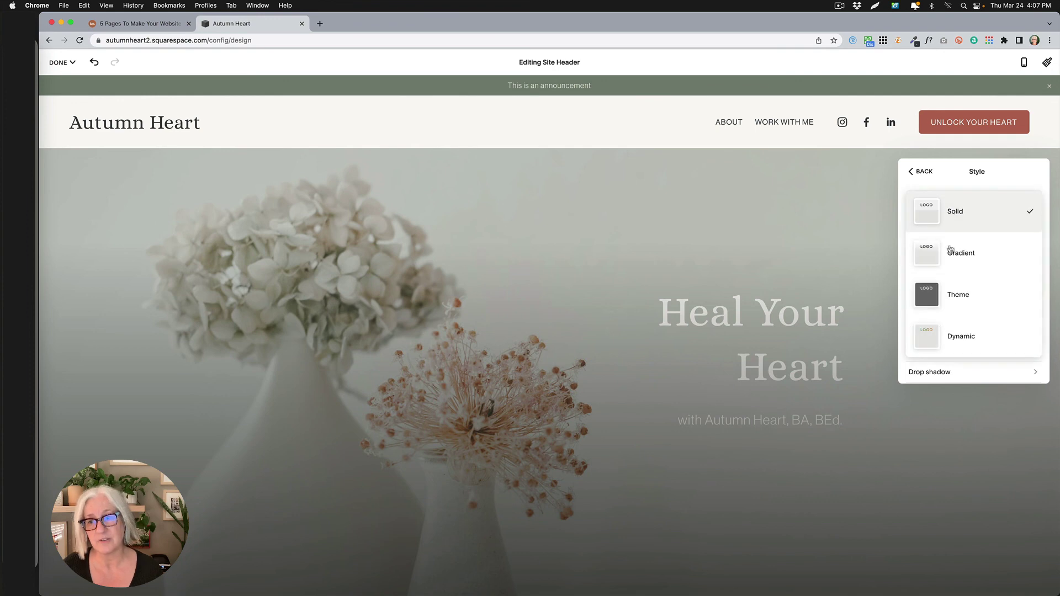
pyautogui.click(953, 302)
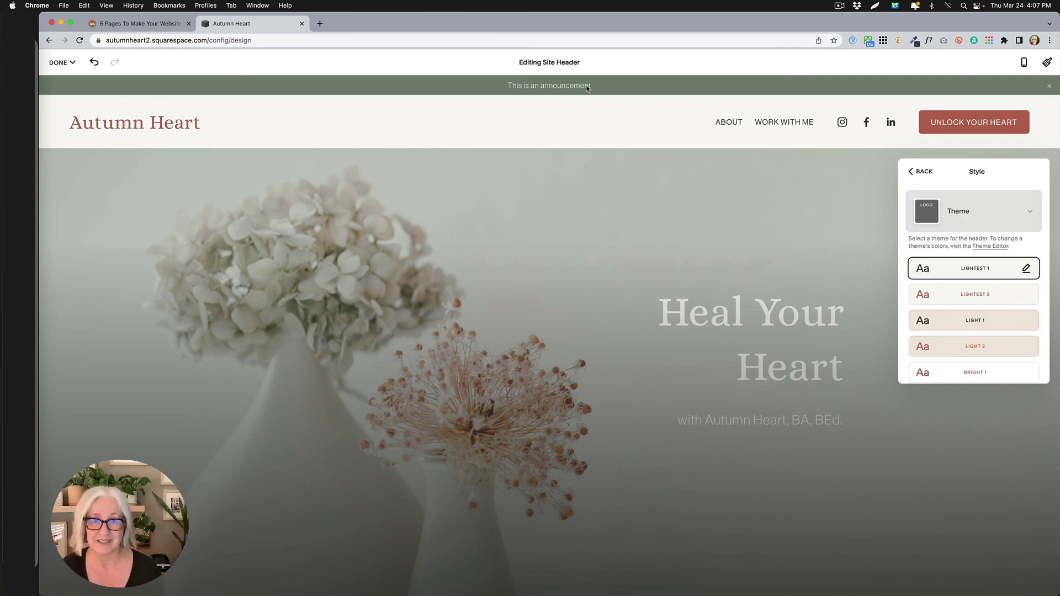
pyautogui.click(912, 173)
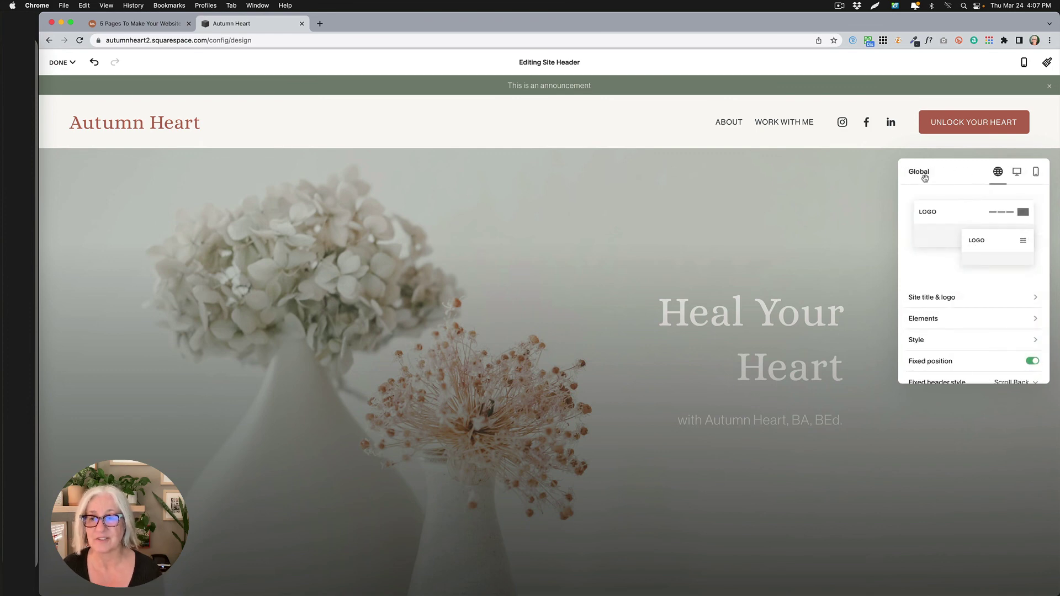